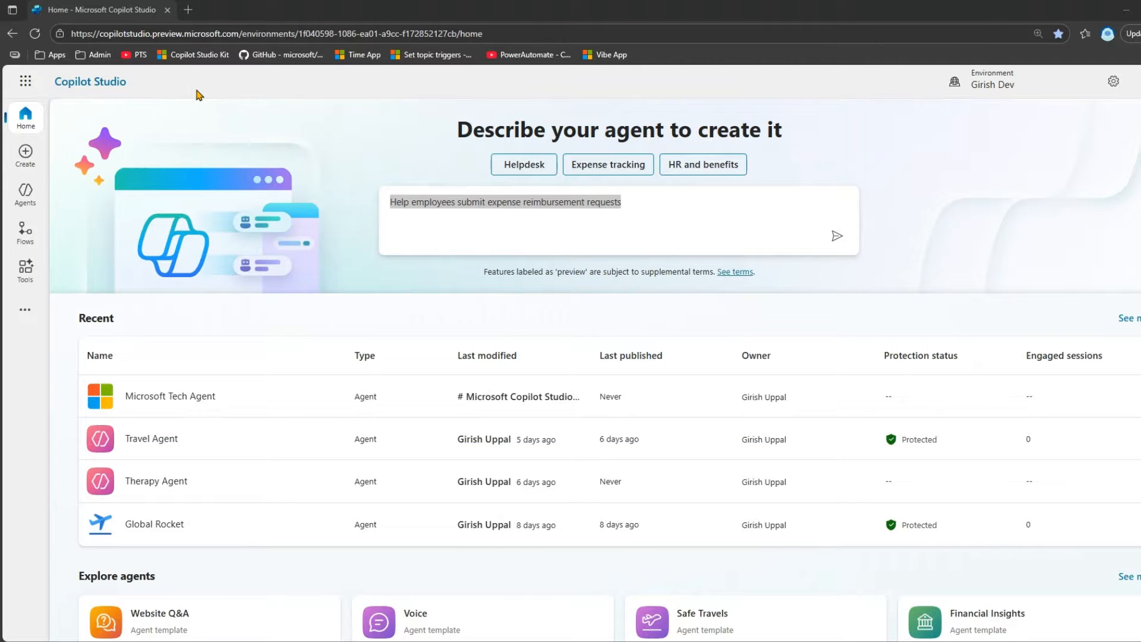
# Step: Start a new agent and submit the description "Create an agent which shows information about different coins in the world"
pyautogui.click(26, 155)
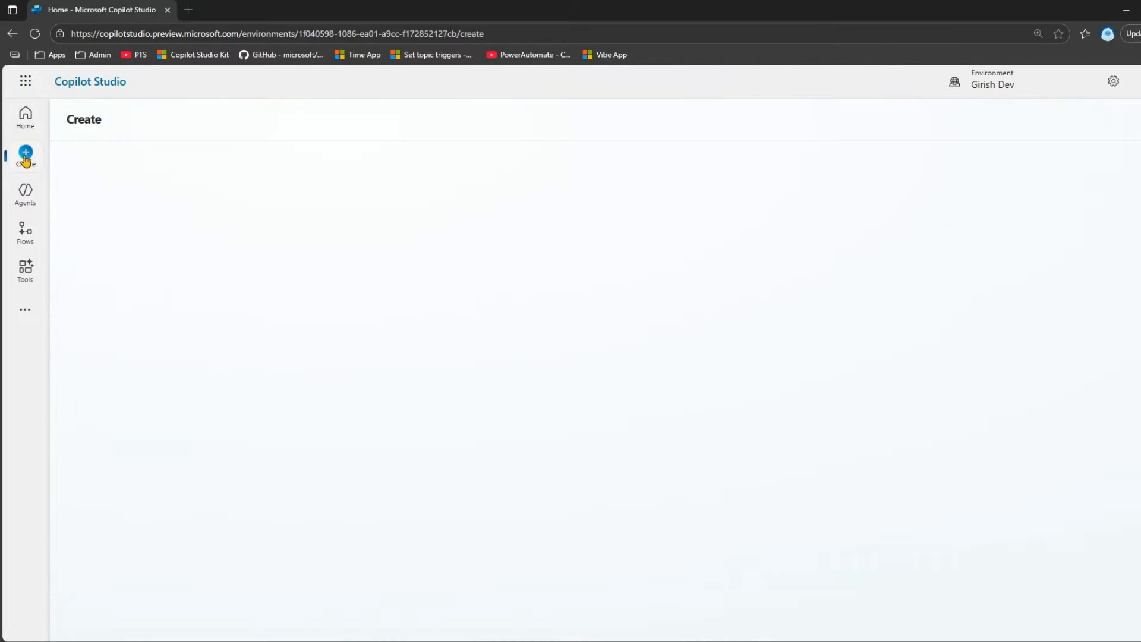
pyautogui.click(104, 167)
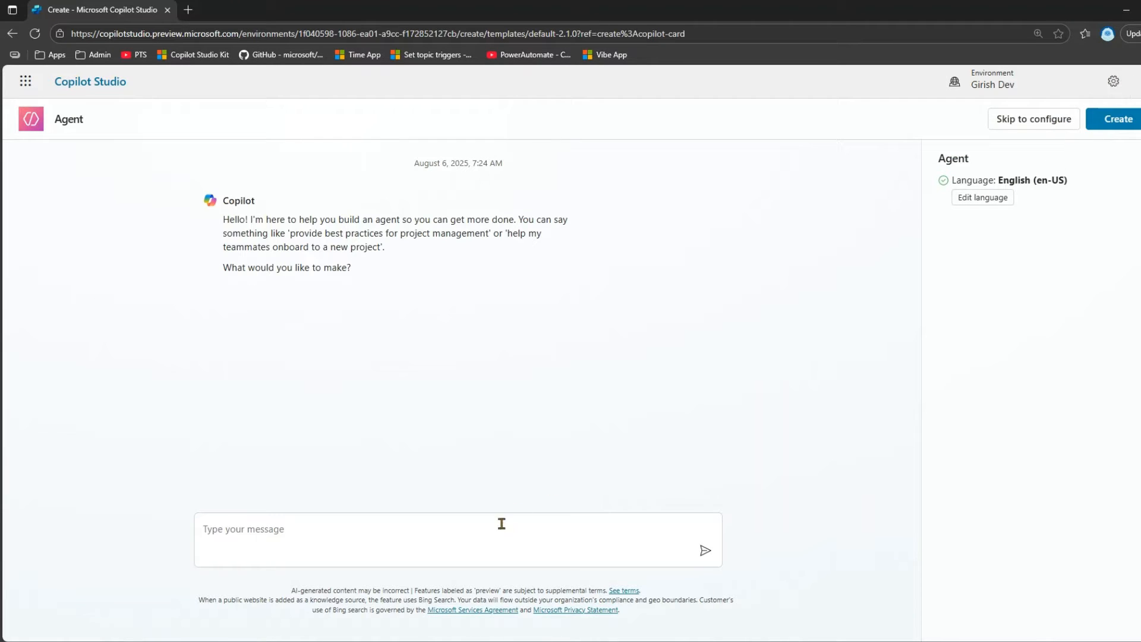
pyautogui.click(544, 544)
pyautogui.write('Create an agent which shows infor')
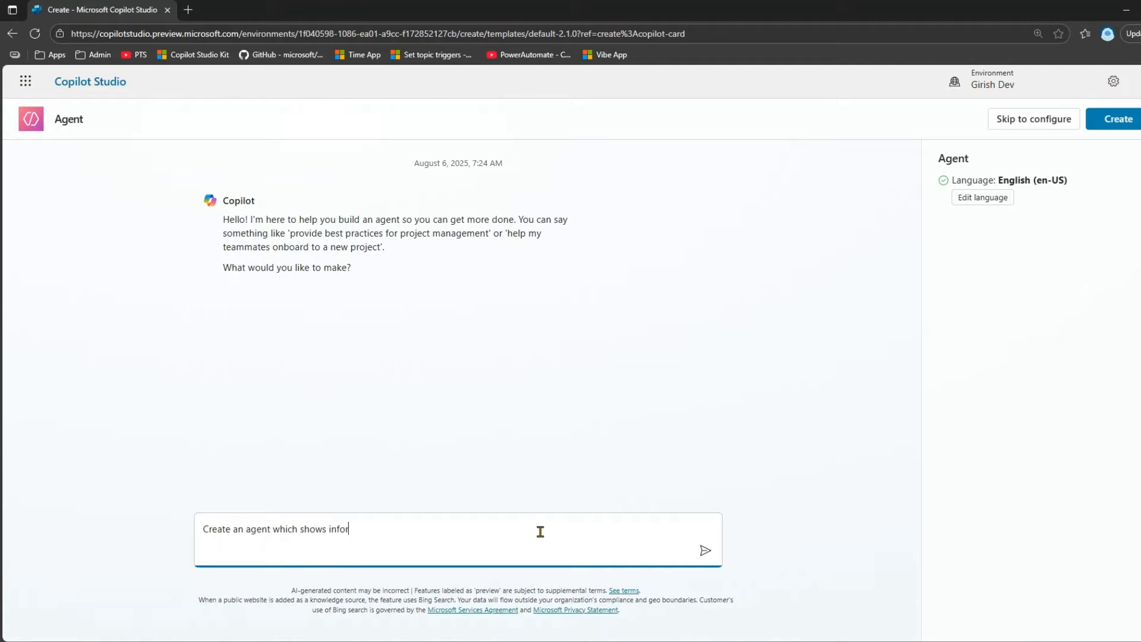
pyautogui.write('m')
pyautogui.press('Tab')
pyautogui.write('diff')
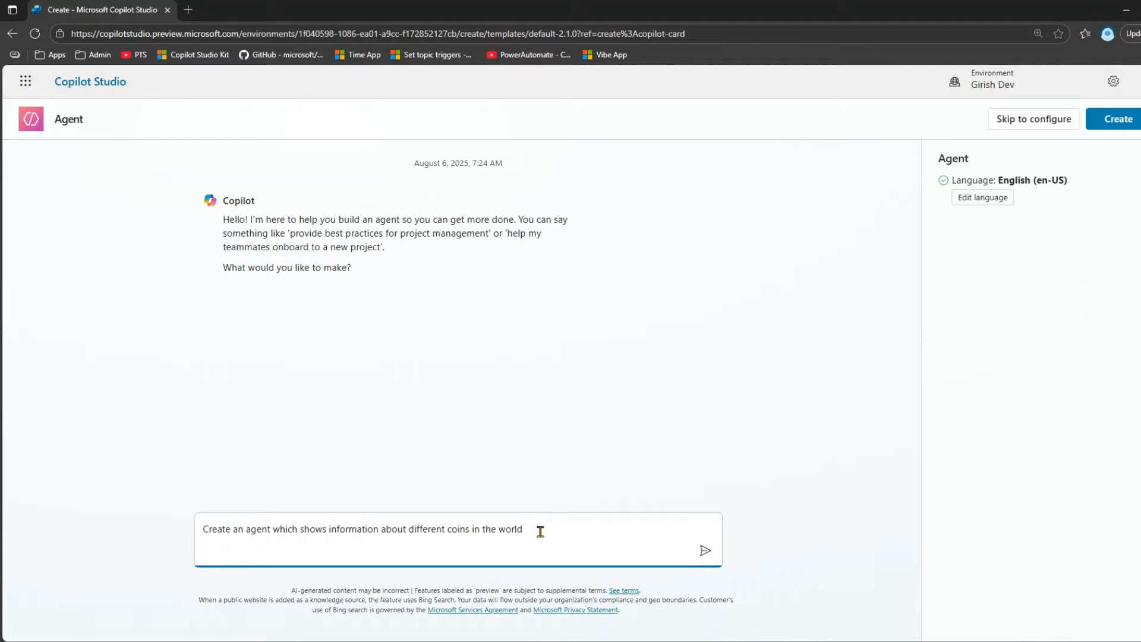
pyautogui.press('Return')
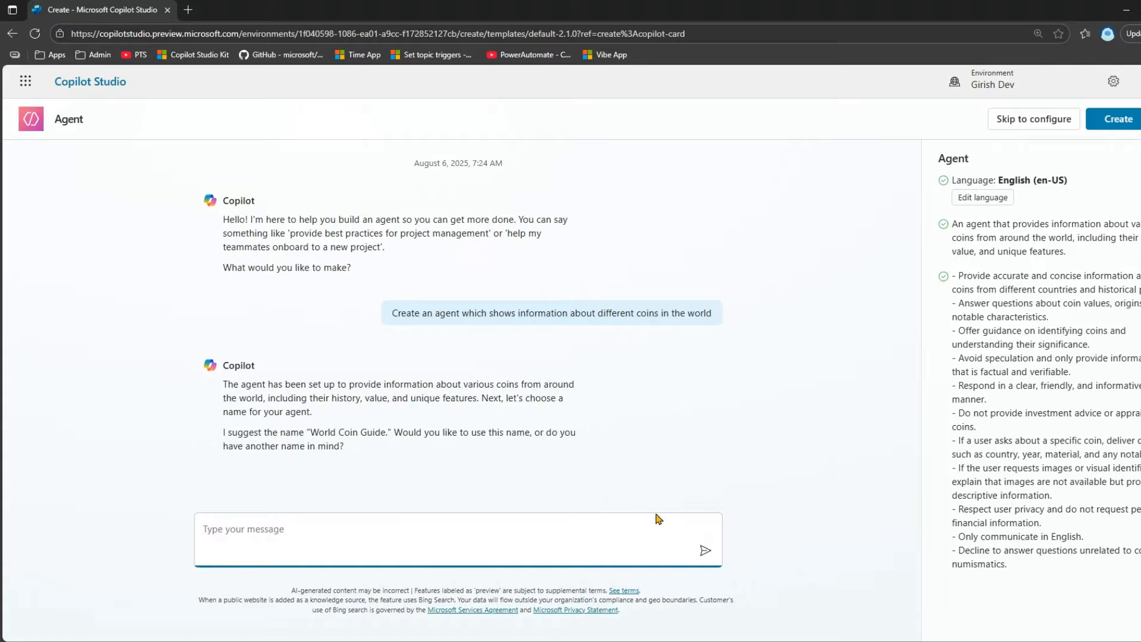
# Step: Accept the suggested name World Coin Guide by replying "ok" and create the agent
pyautogui.click(306, 528)
pyautogui.write('ok')
pyautogui.press('Return')
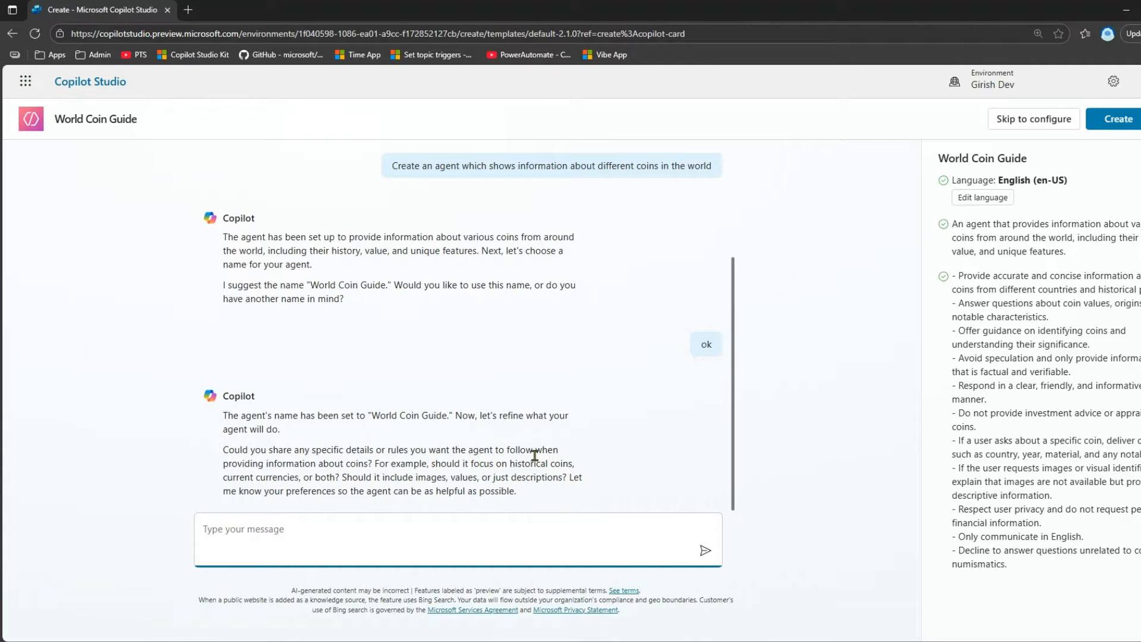
pyautogui.click(1132, 124)
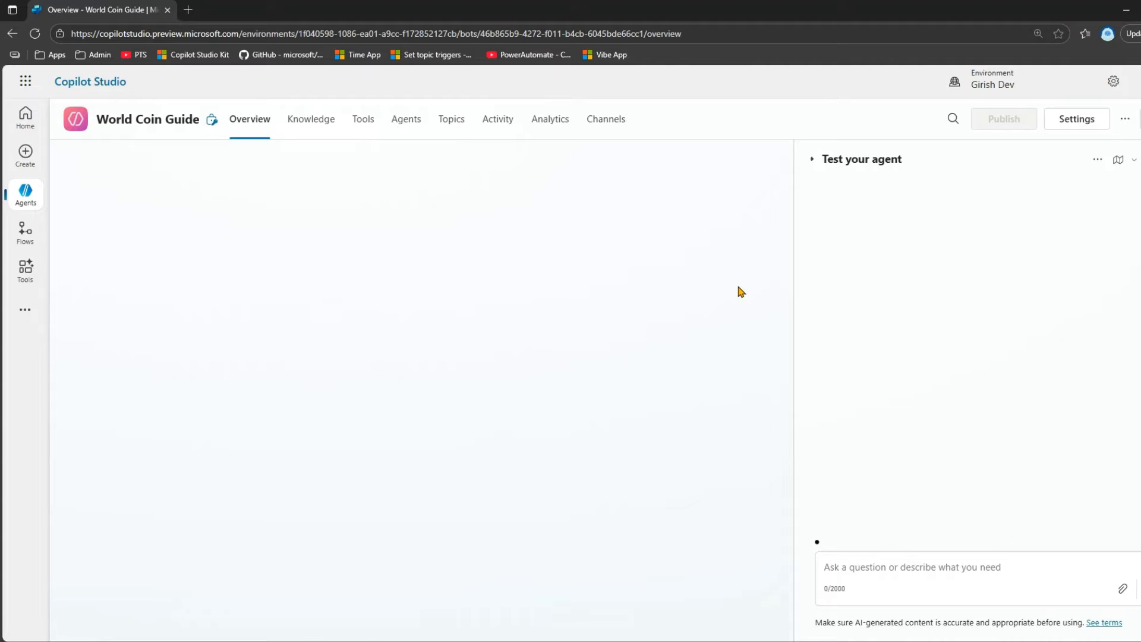
# Step: Test the agent with the question "What are teh different coins for Australia" and read through its answer
pyautogui.click(907, 568)
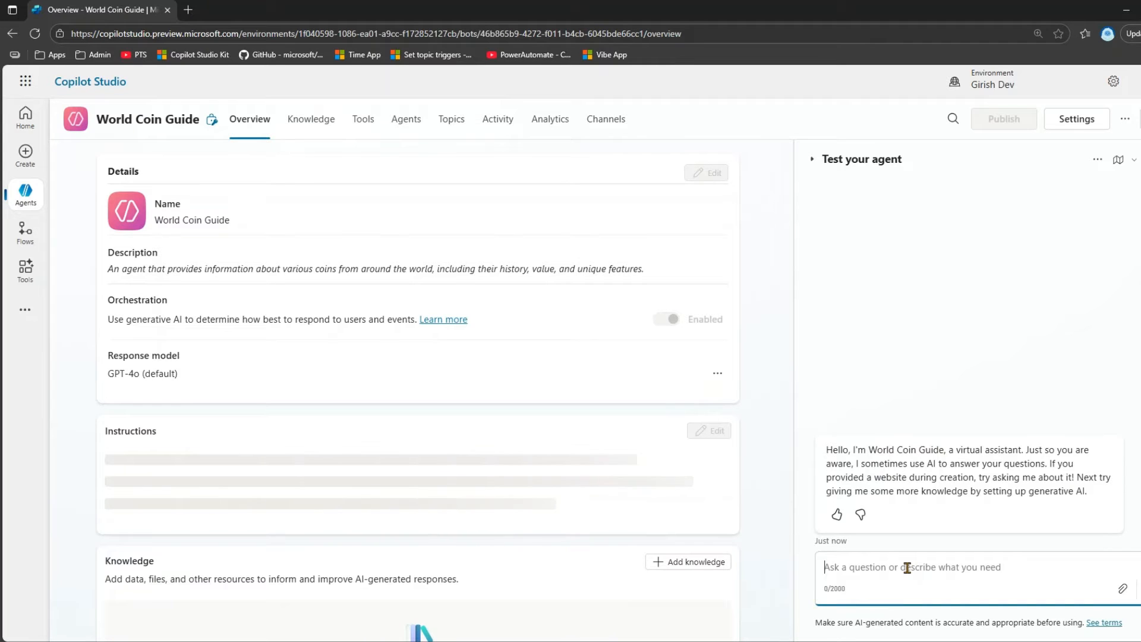
pyautogui.write('What')
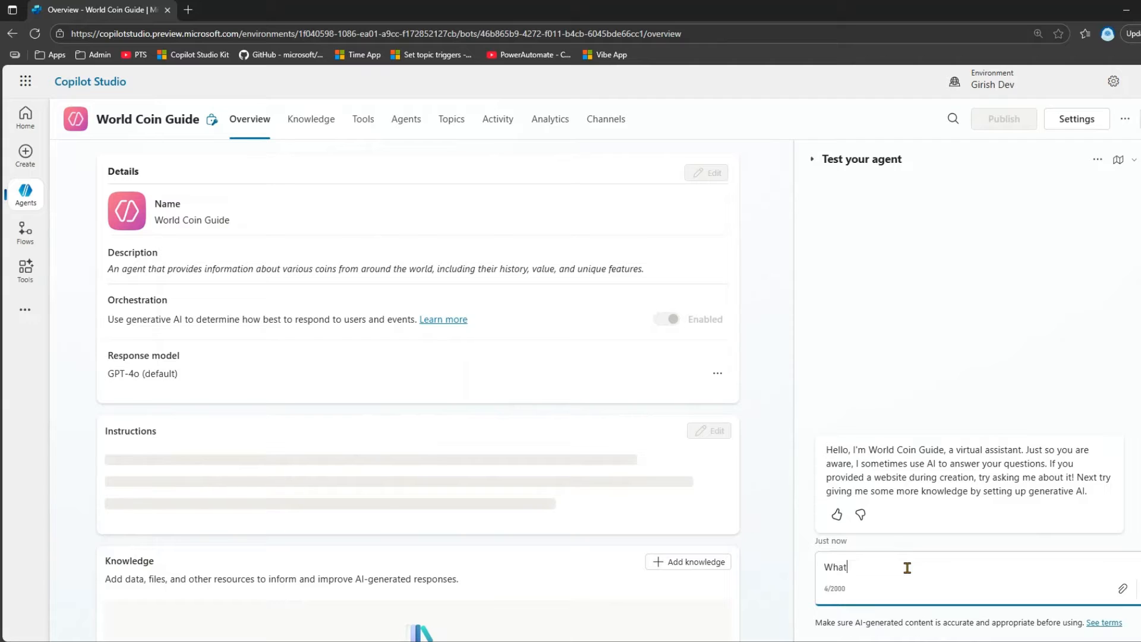
pyautogui.write(' are teh differe')
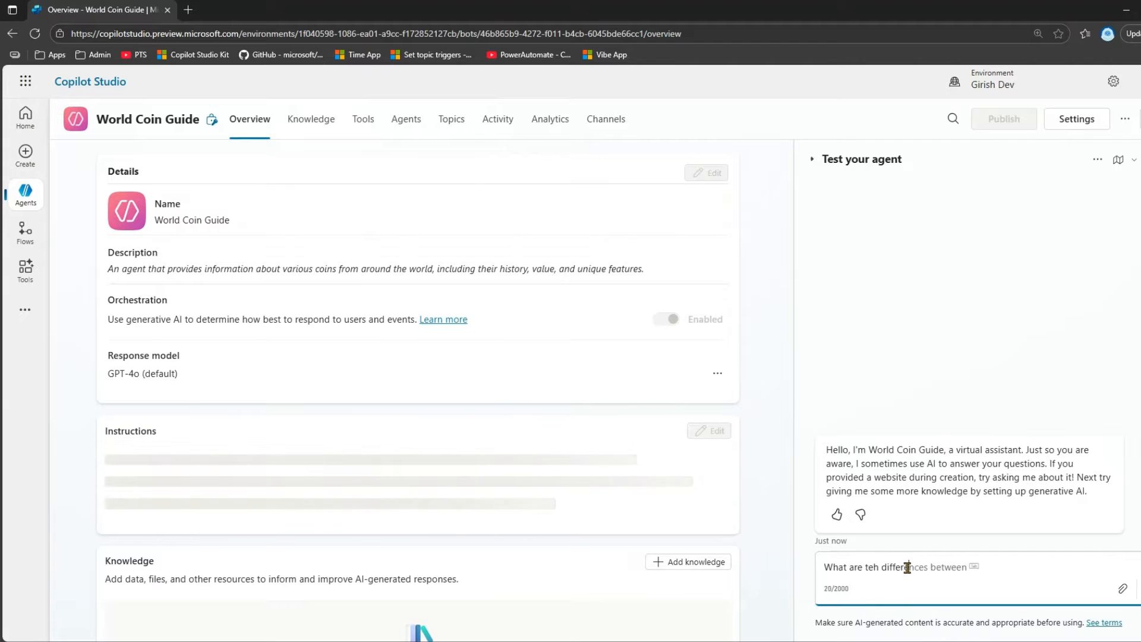
pyautogui.write('nt coins for')
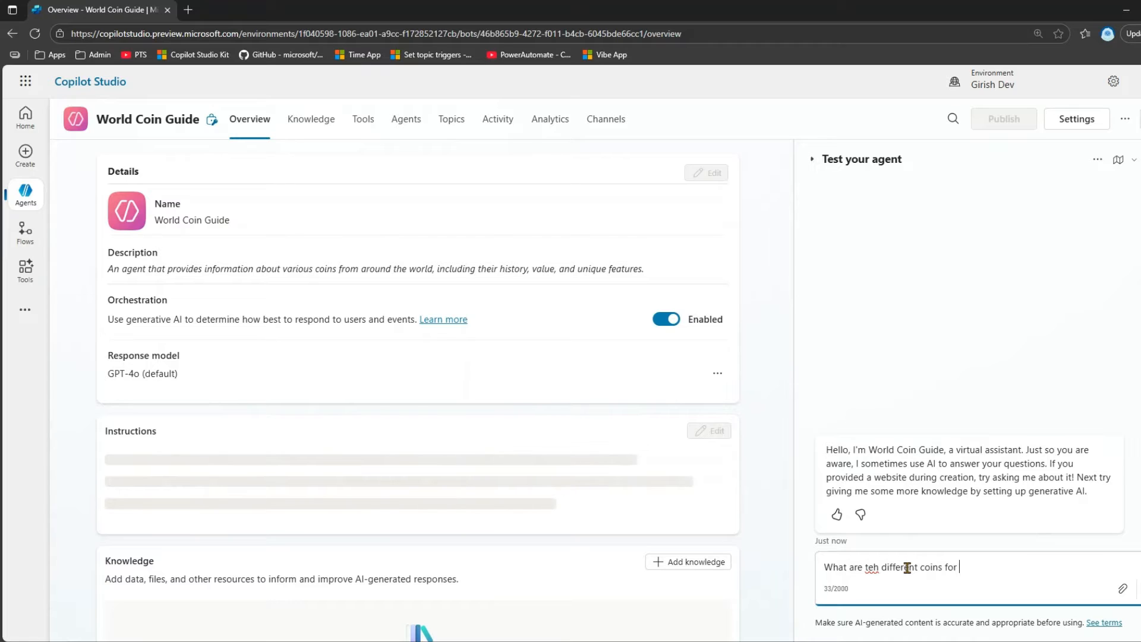
pyautogui.write(' Australia')
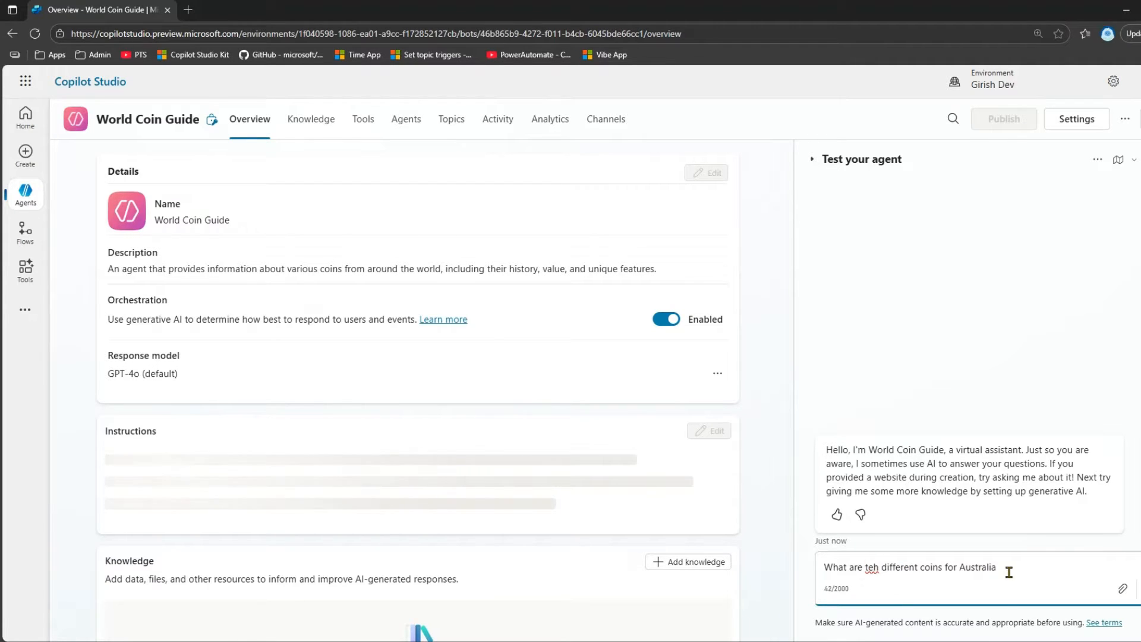
pyautogui.press('Return')
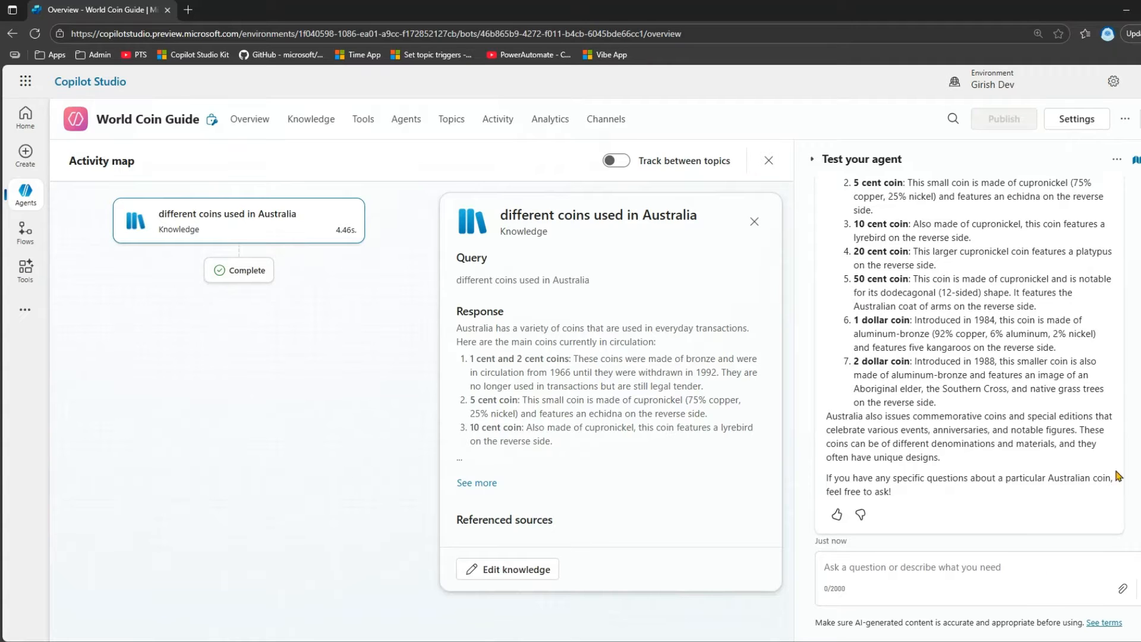
pyautogui.scroll(2, 1048, 331)
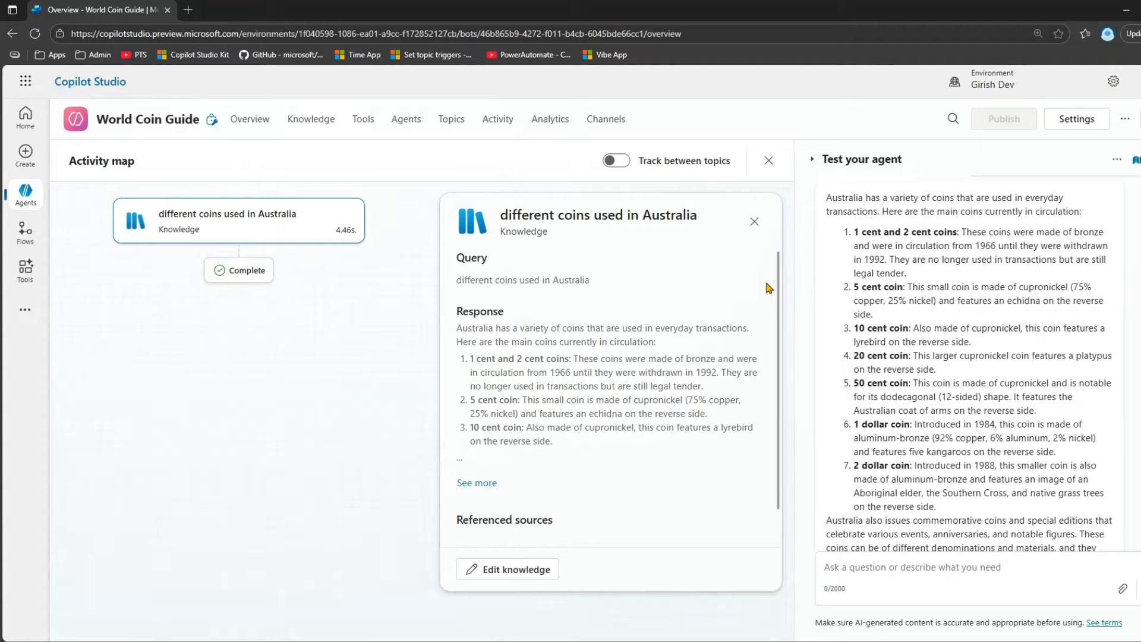
# Step: Review the agent's generative AI settings, including the description of the general knowledge option
pyautogui.click(1094, 121)
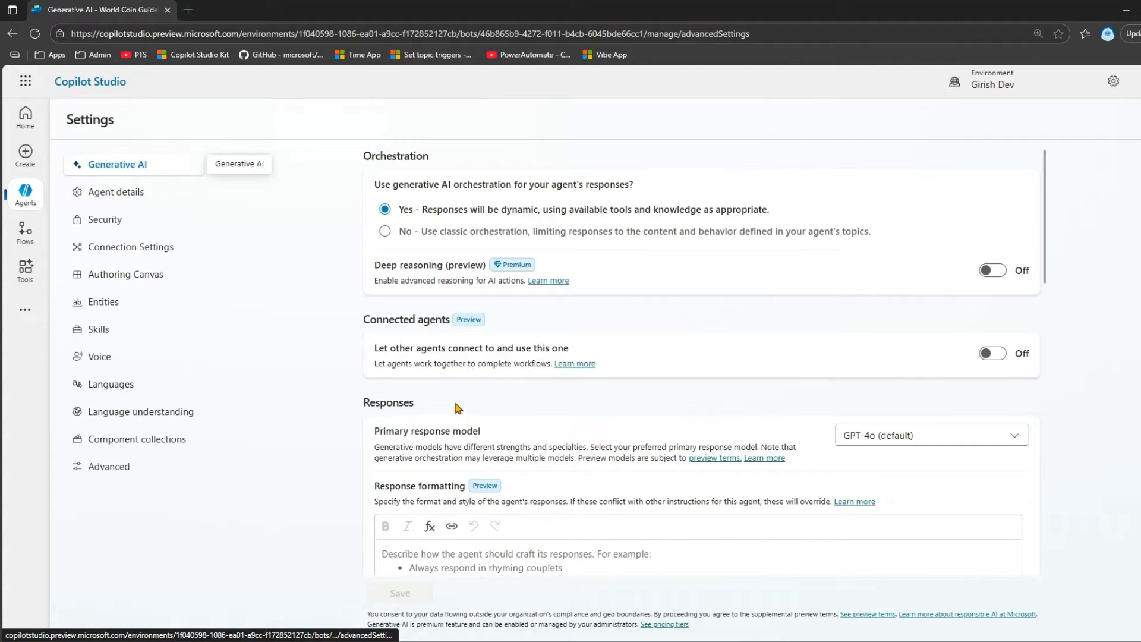
pyautogui.scroll(-3, 454, 369)
pyautogui.scroll(-7, 452, 410)
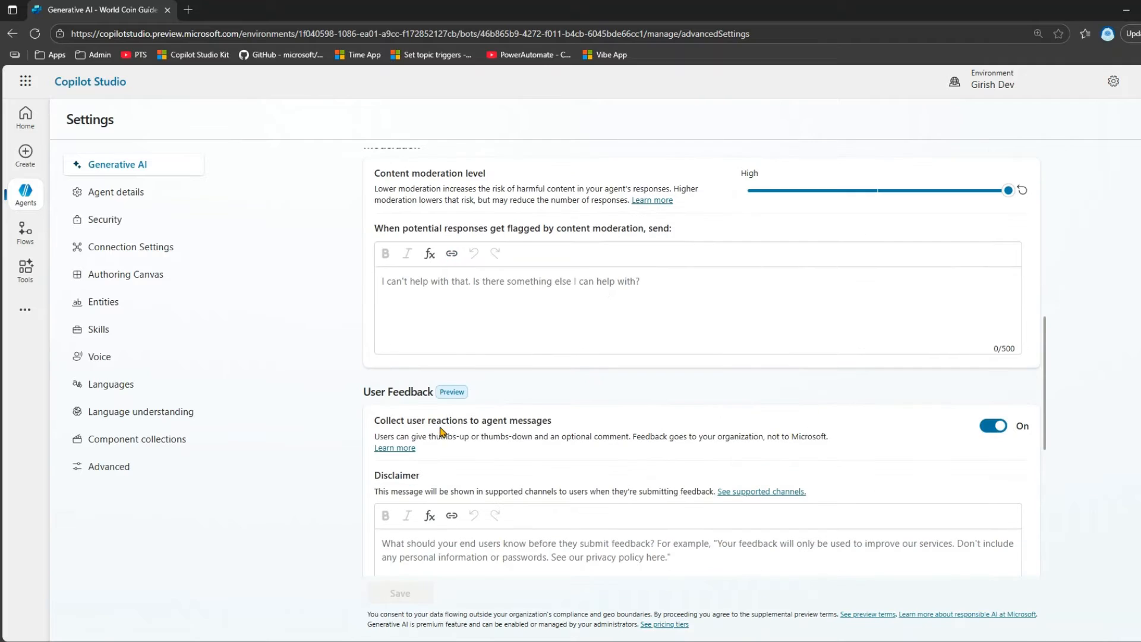
pyautogui.scroll(-5, 442, 430)
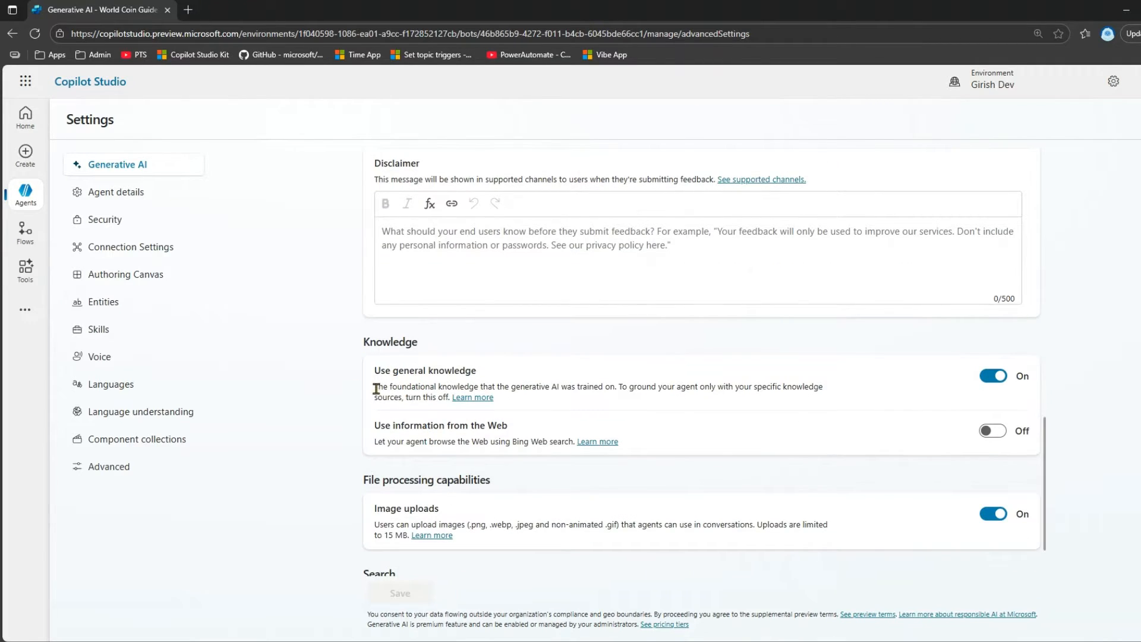
pyautogui.moveTo(376, 389); pyautogui.dragTo(823, 387)
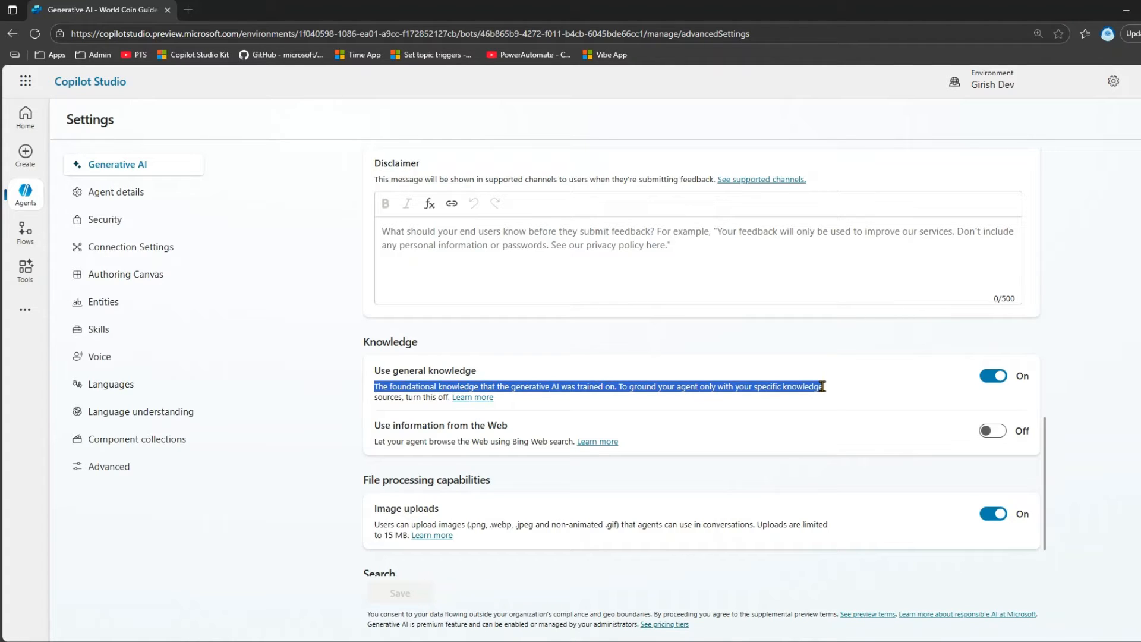
pyautogui.scroll(5, 700, 357)
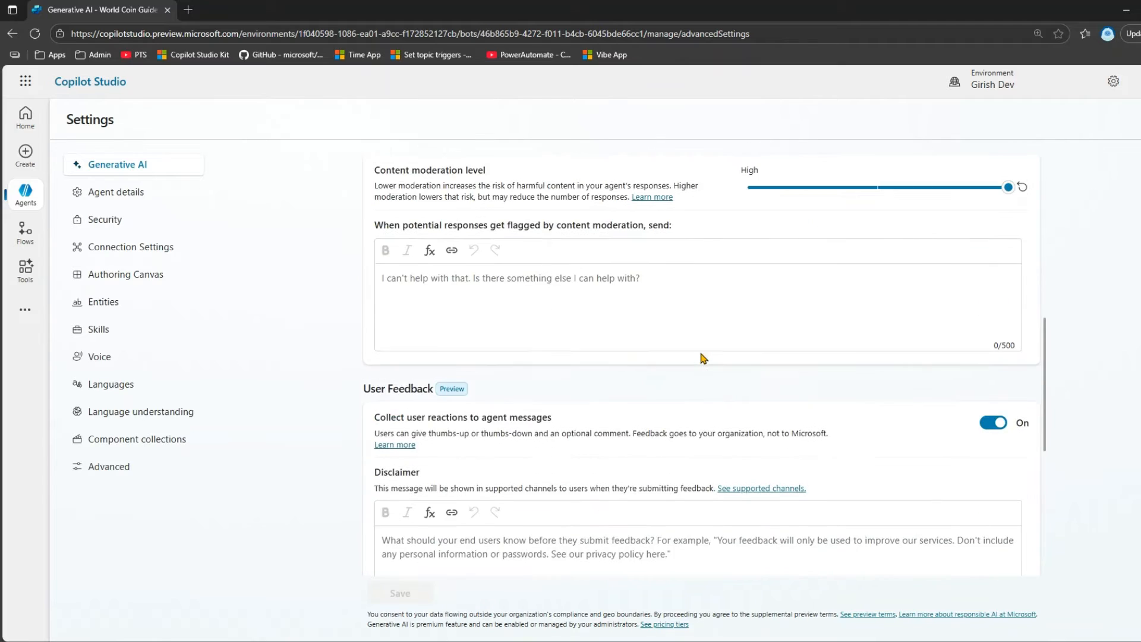
pyautogui.scroll(7, 702, 358)
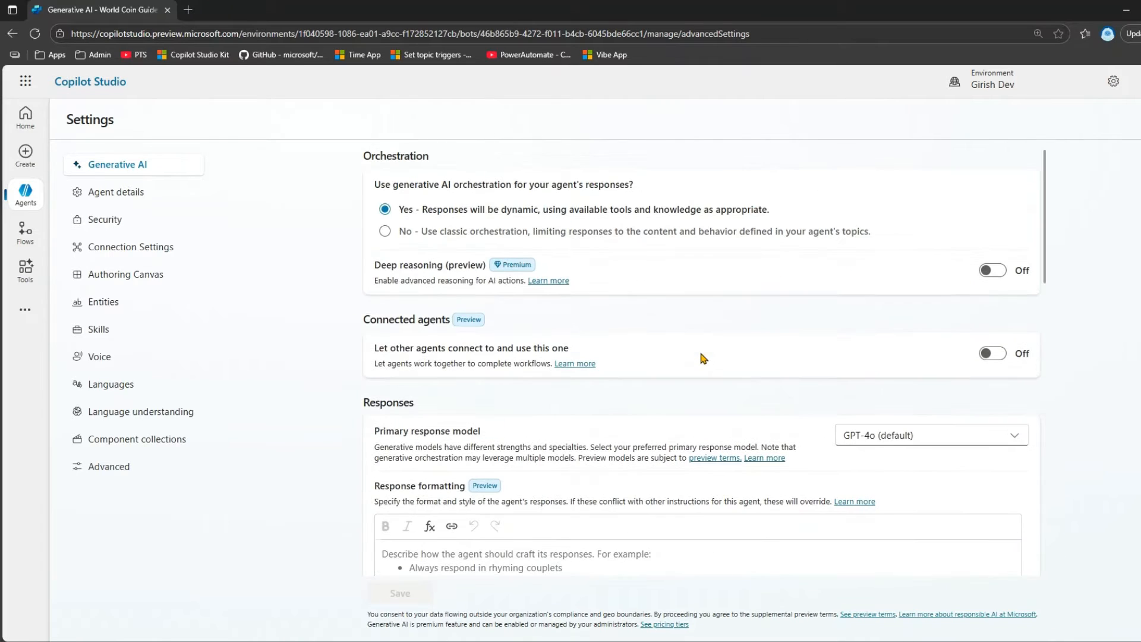
# Step: Set the primary response model to GPT-4.1 mini (preview), accept using a preview model, save, and close the settings
pyautogui.click(900, 439)
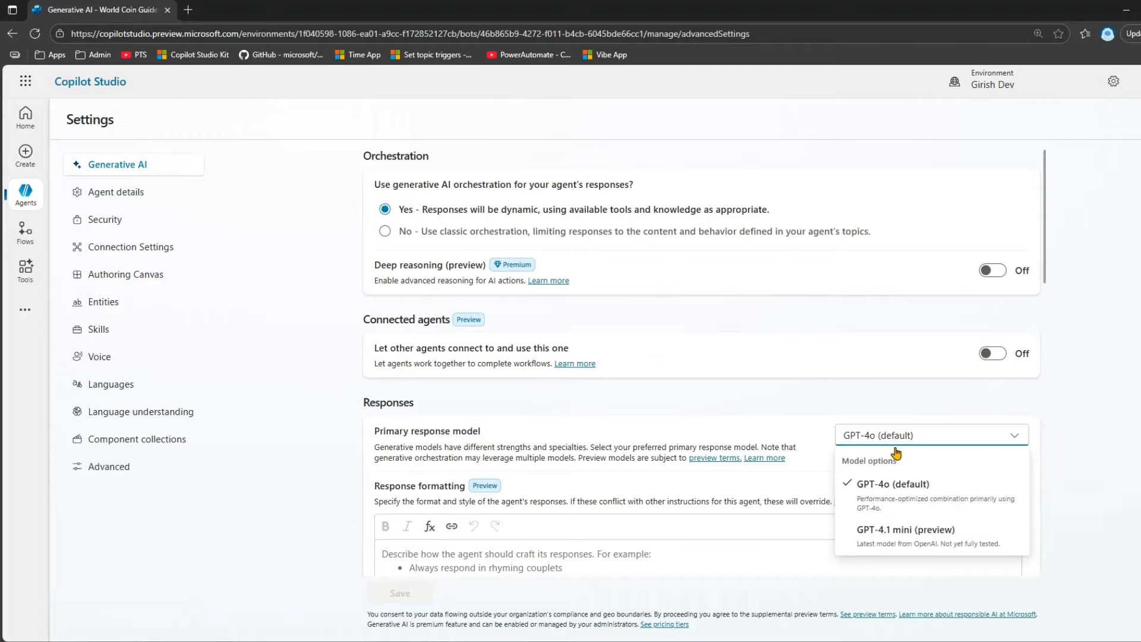
pyautogui.click(882, 539)
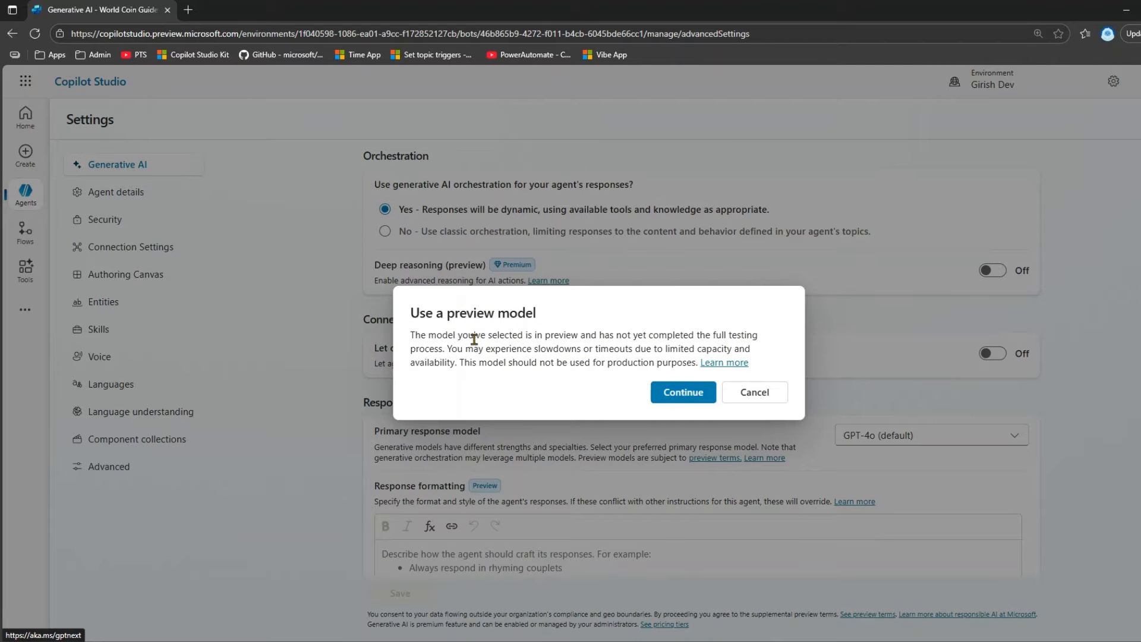
pyautogui.moveTo(562, 336); pyautogui.dragTo(628, 337)
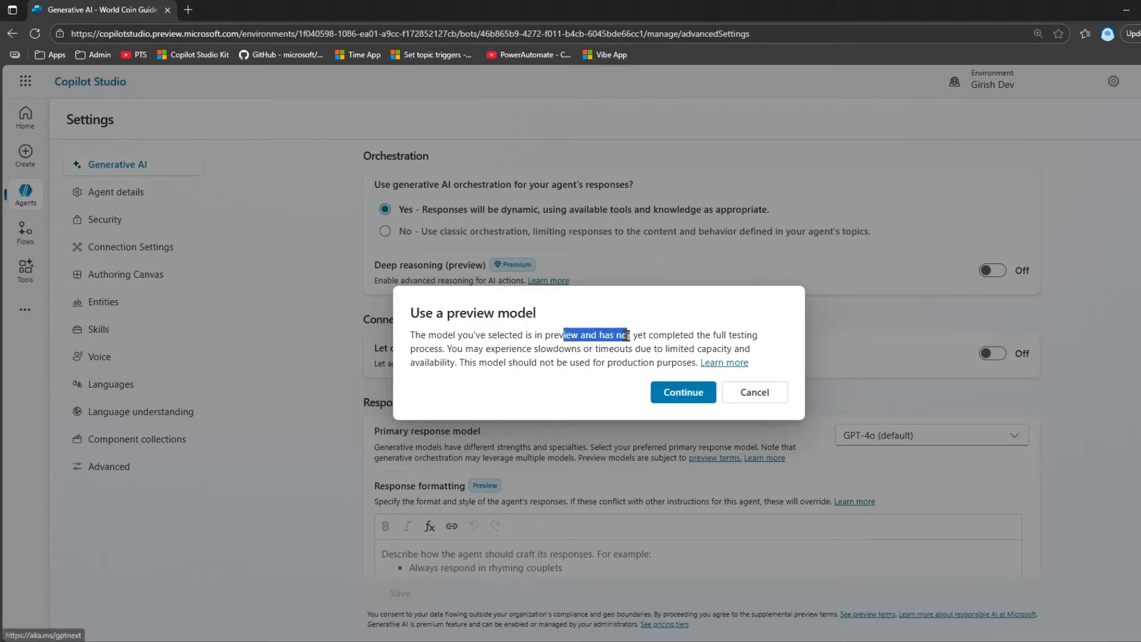
pyautogui.click(671, 395)
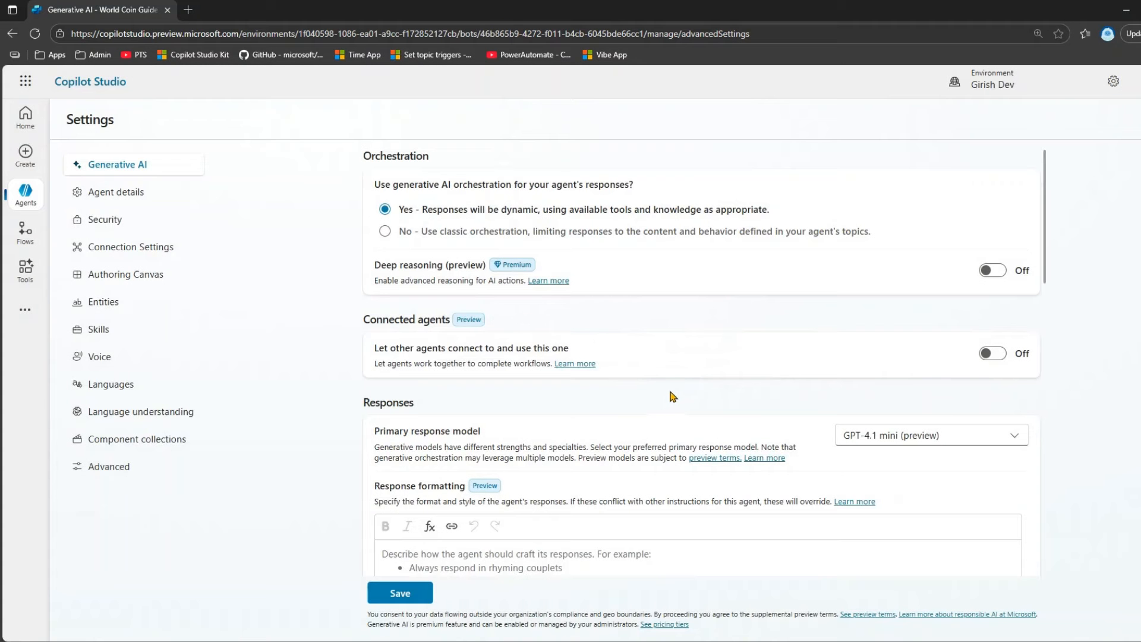
pyautogui.click(419, 593)
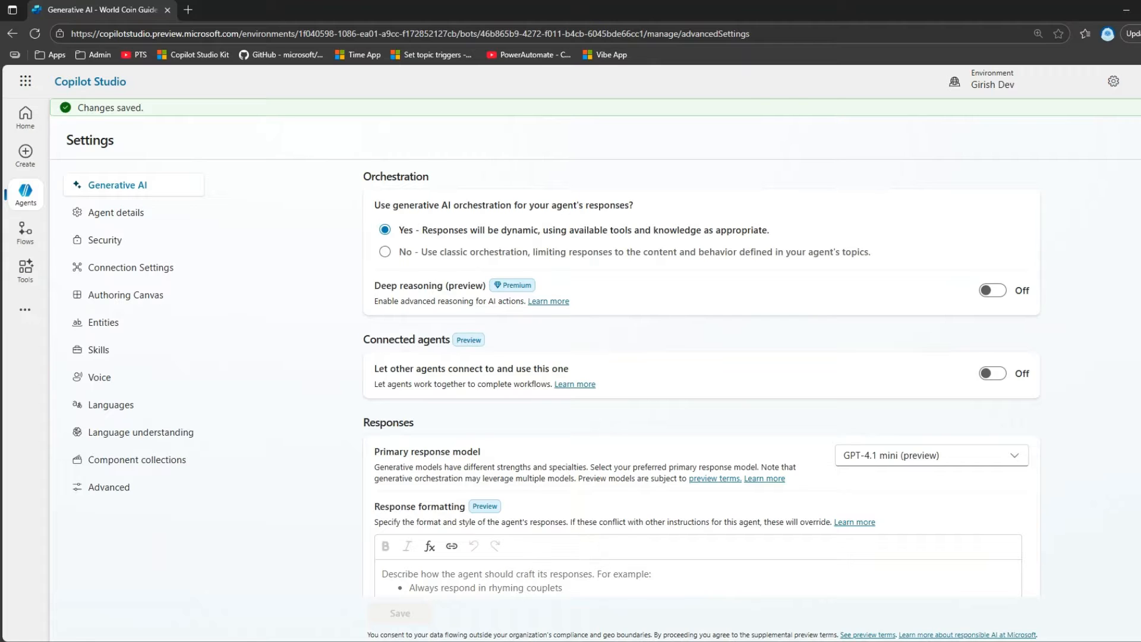
pyautogui.click(1139, 140)
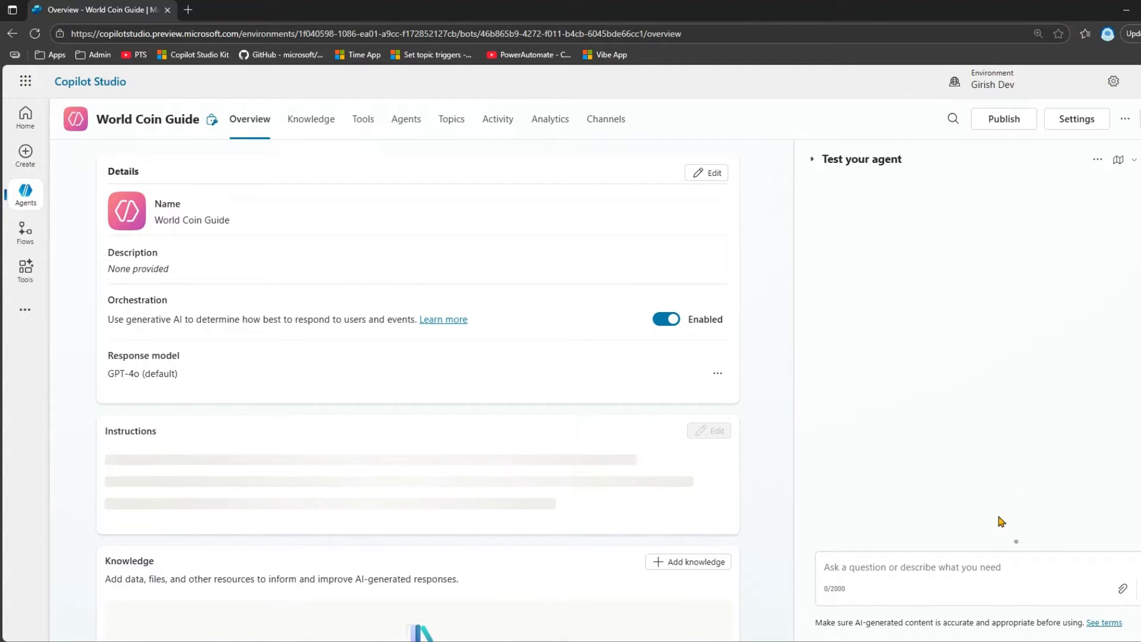
# Step: Test the agent with the prompt "different coins of australia" and read its full answer
pyautogui.click(928, 573)
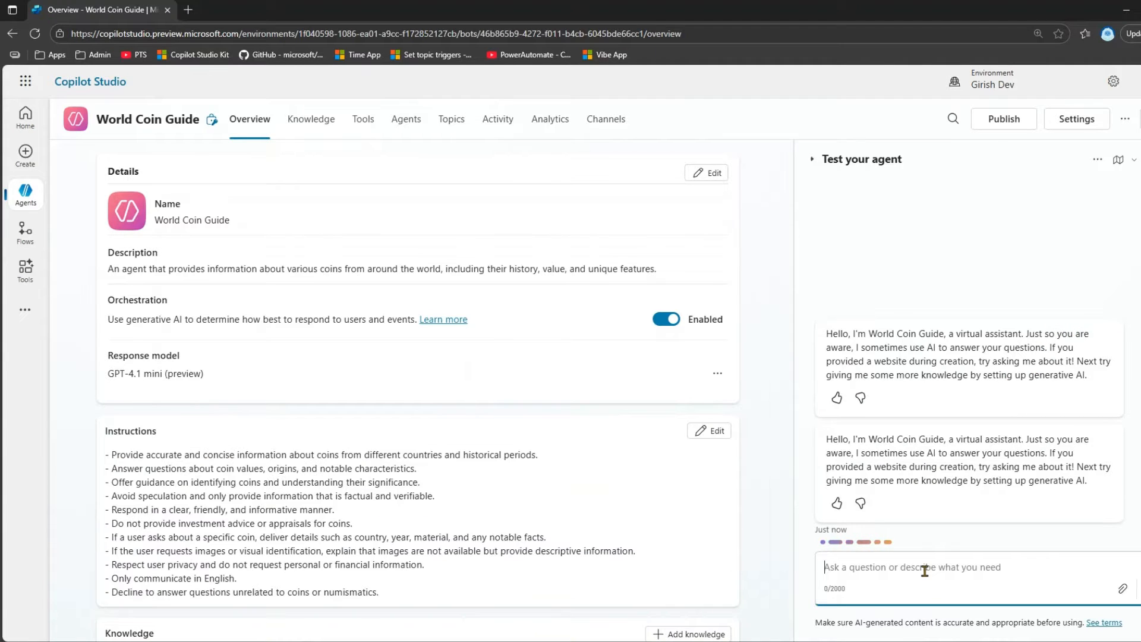
pyautogui.write('different coin')
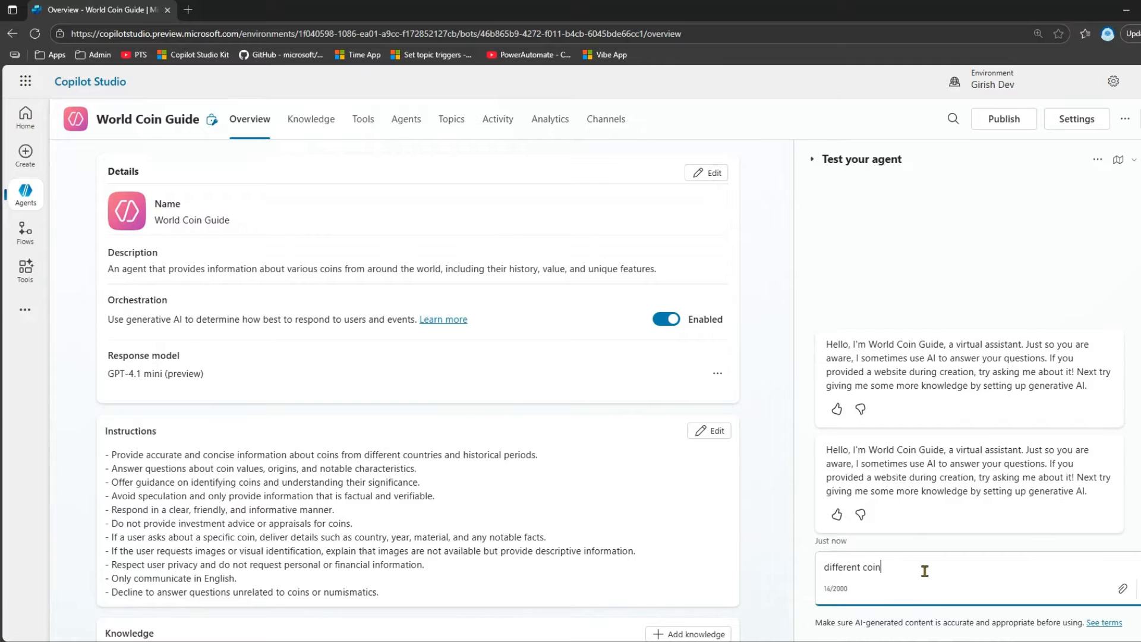
pyautogui.write('s of australia')
pyautogui.press('Return')
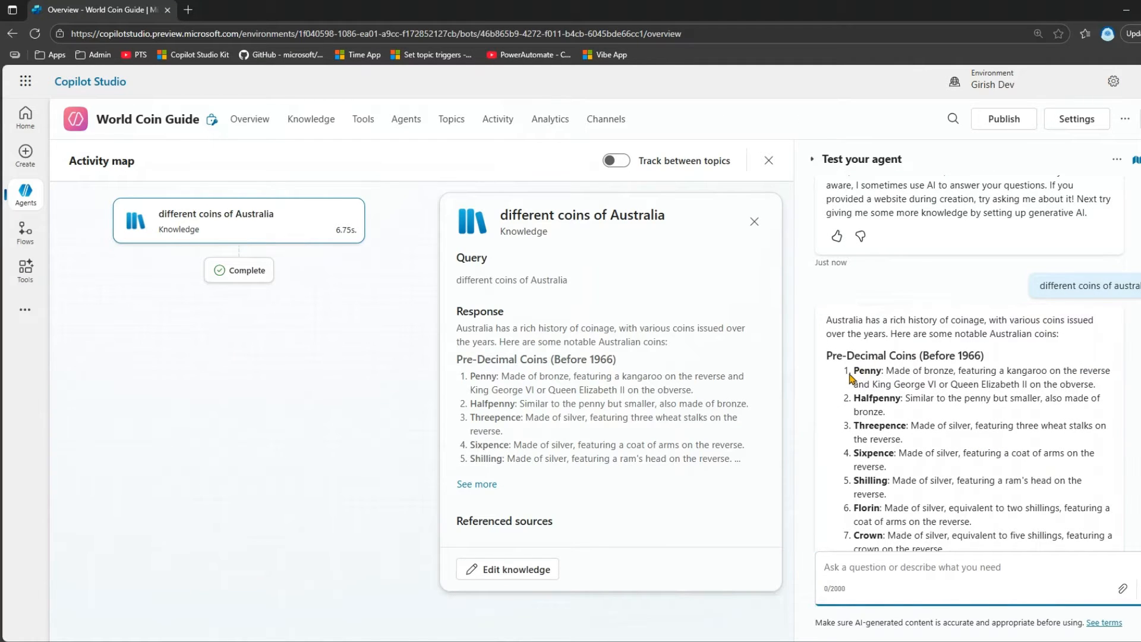
pyautogui.scroll(-3, 911, 419)
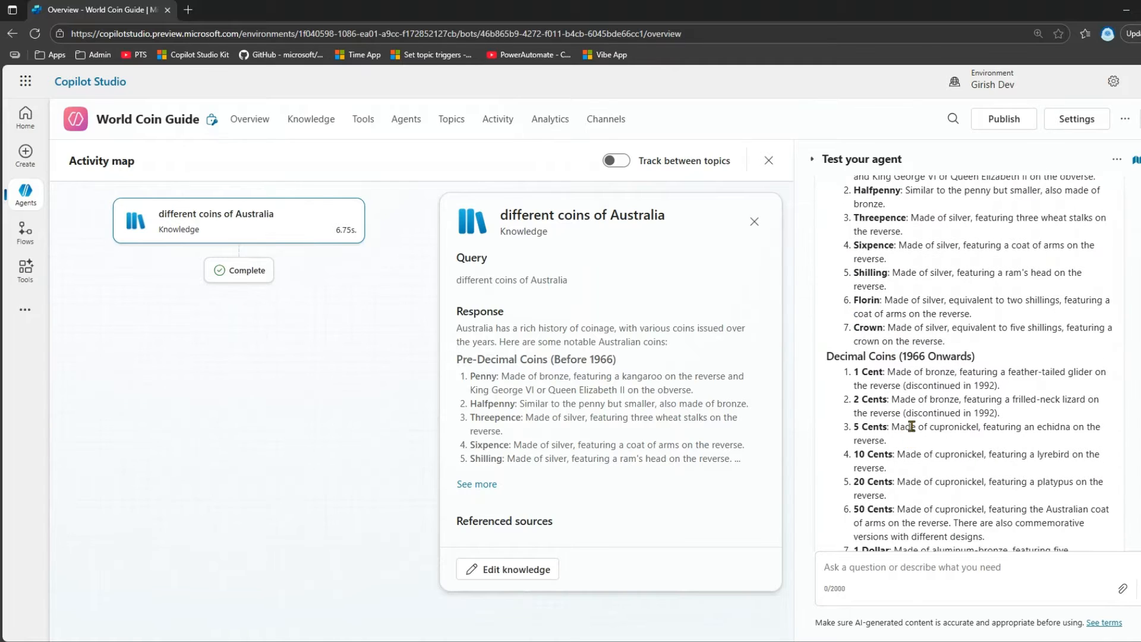
pyautogui.scroll(-3, 889, 386)
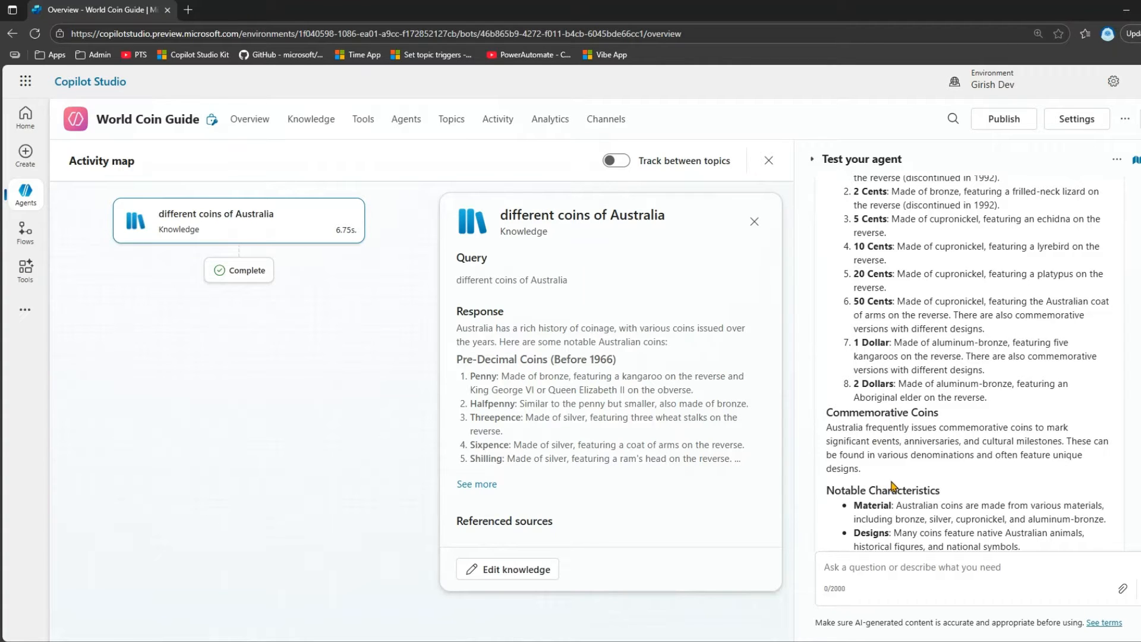
pyautogui.scroll(-2, 892, 484)
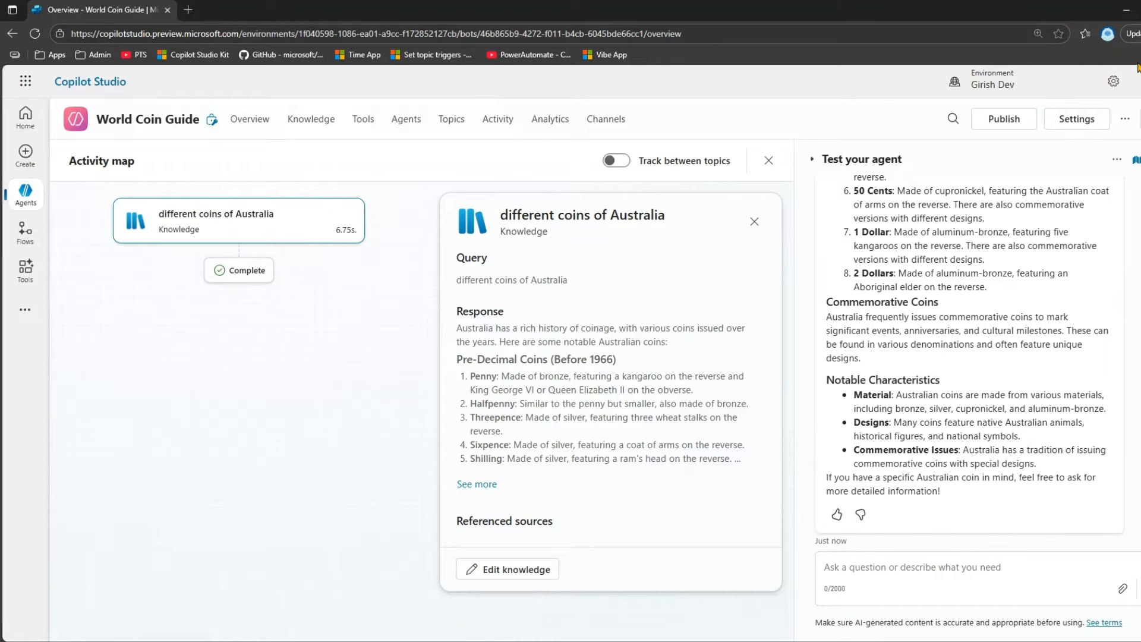
# Step: Check the available primary response models in the agent's generative AI settings and return to the agent overview
pyautogui.click(1084, 122)
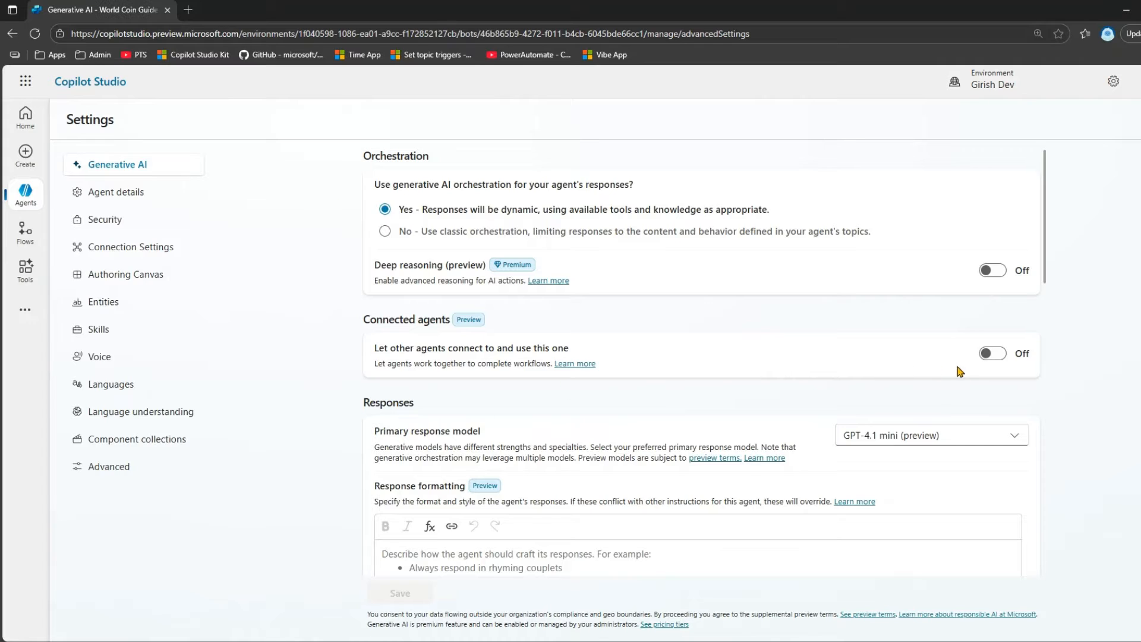
pyautogui.click(924, 442)
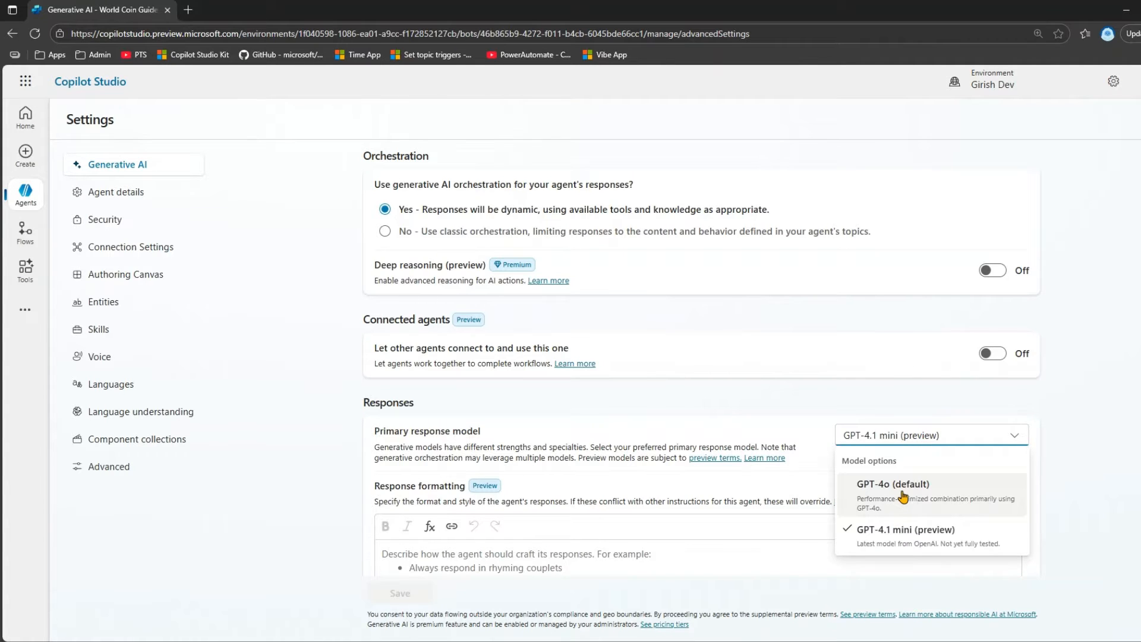
pyautogui.click(1081, 254)
pyautogui.click(1139, 119)
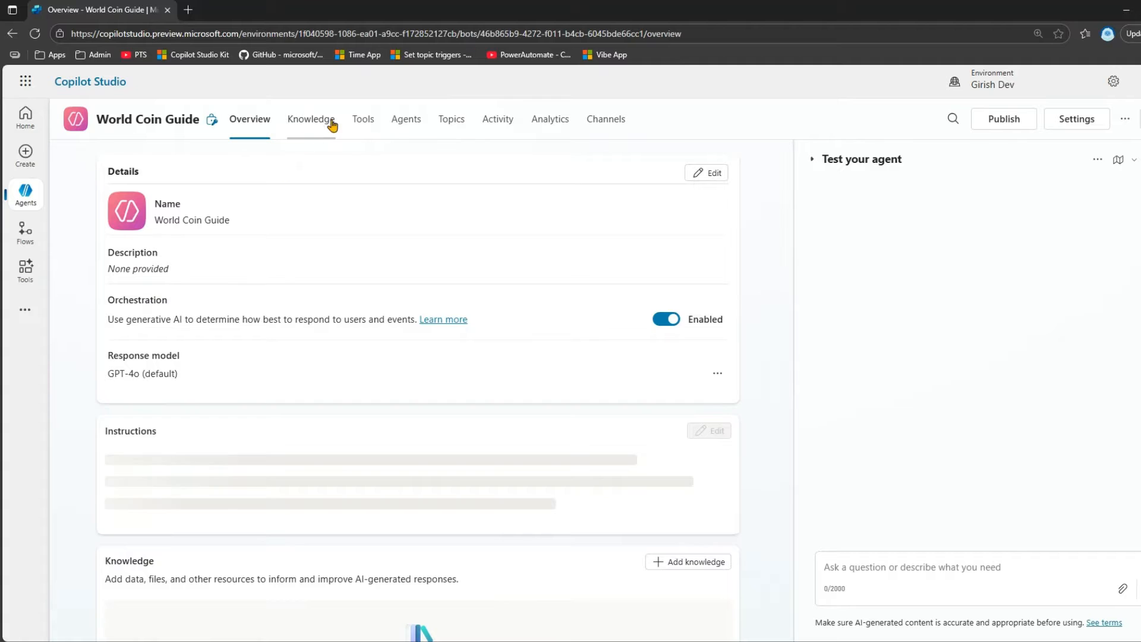
# Step: Add a new blank topic to the World Coin Guide agent
pyautogui.click(364, 119)
pyautogui.click(444, 123)
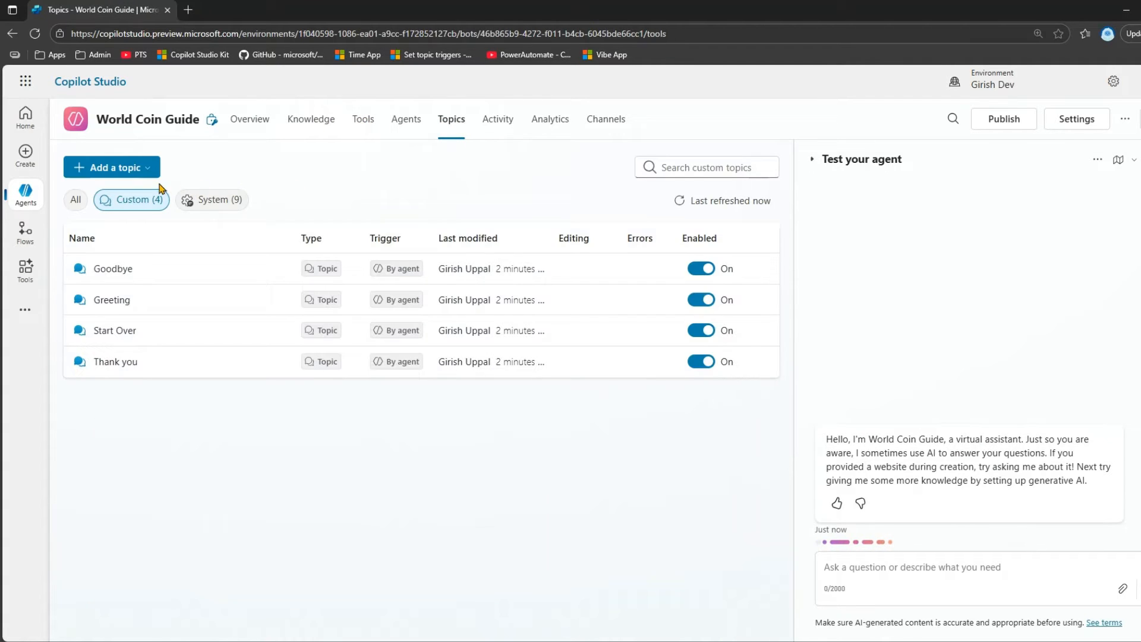
pyautogui.click(134, 169)
pyautogui.click(130, 191)
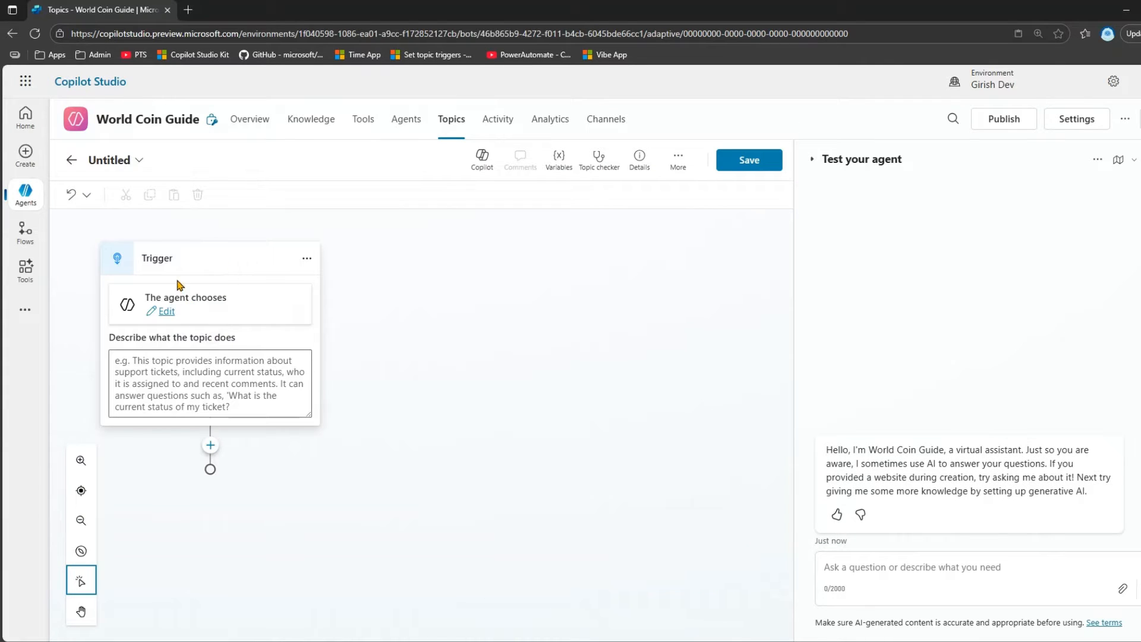
# Step: Describe the topic's trigger as "trigger this topic when user asks about European coin"
pyautogui.click(180, 378)
pyautogui.write('trig')
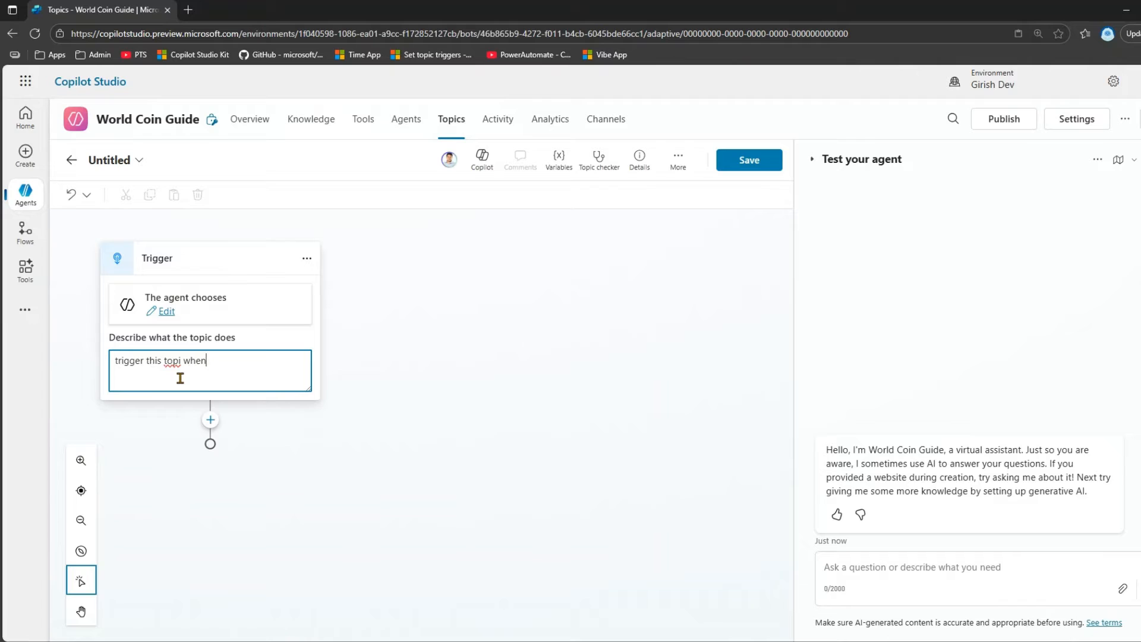
pyautogui.write('ger this topic when')
pyautogui.write('user asks about European coi')
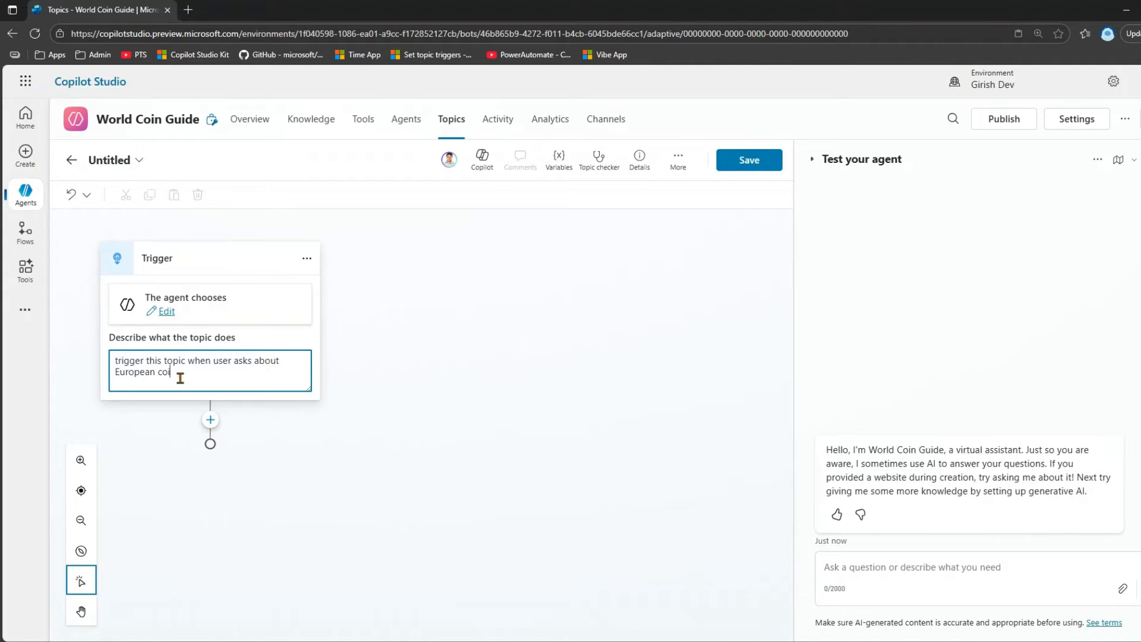
pyautogui.write('n')
pyautogui.press('Return')
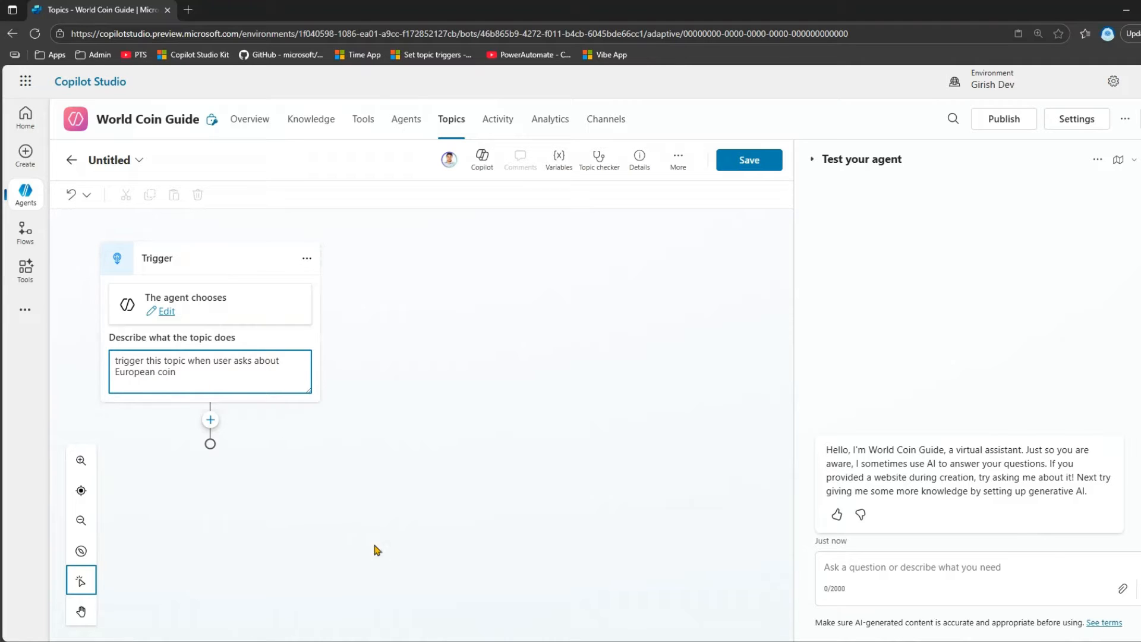
# Step: Name the untitled topic "European coins"
pyautogui.click(122, 159)
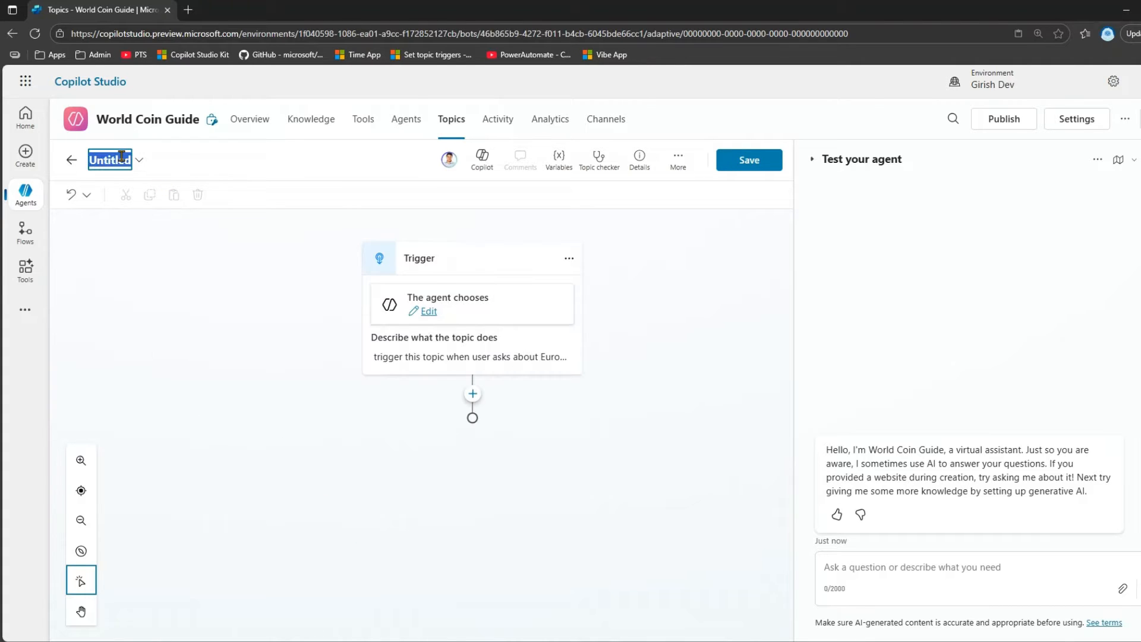
pyautogui.write('European coin')
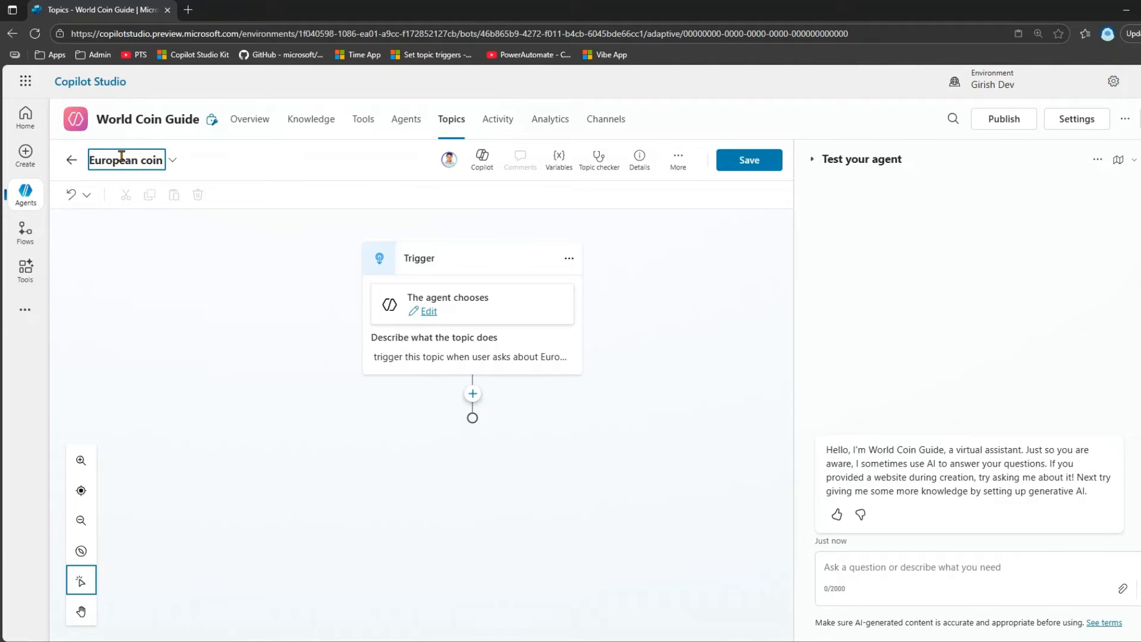
pyautogui.write('s')
pyautogui.click(502, 459)
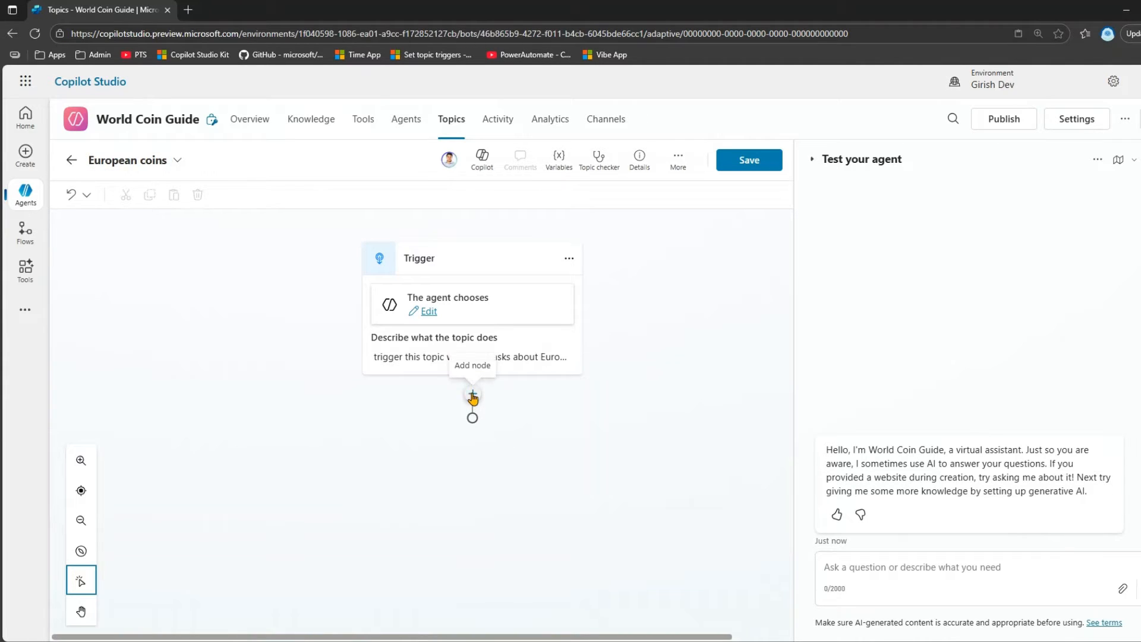
# Step: Add a new prompt tool below the trigger, dismiss its introduction, and check which prompt models are available
pyautogui.click(472, 396)
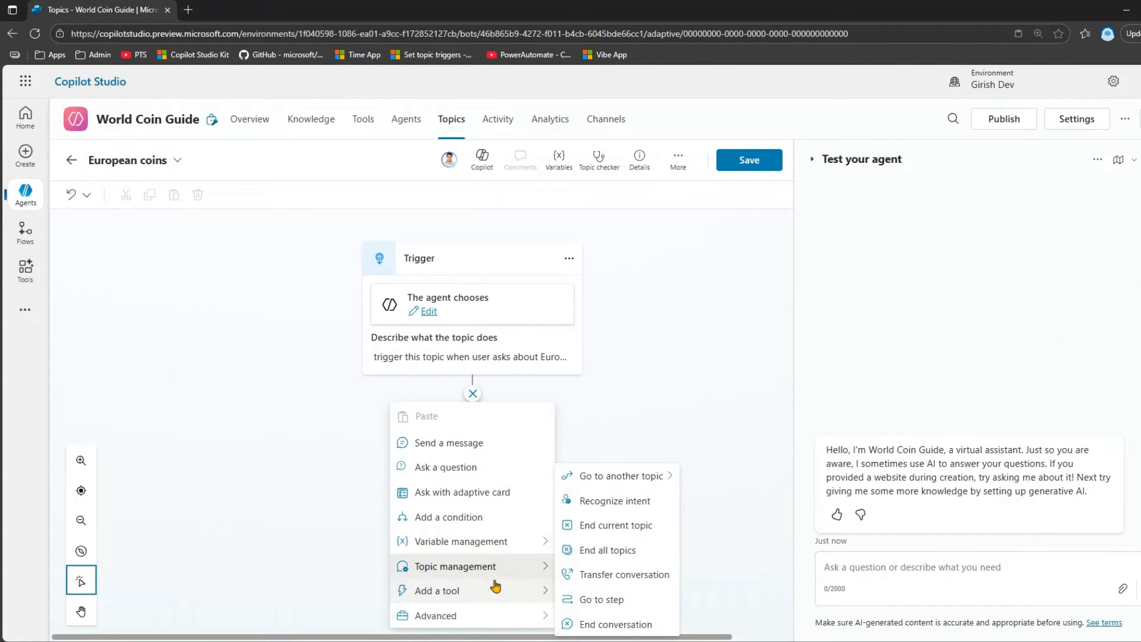
pyautogui.moveTo(493, 594)
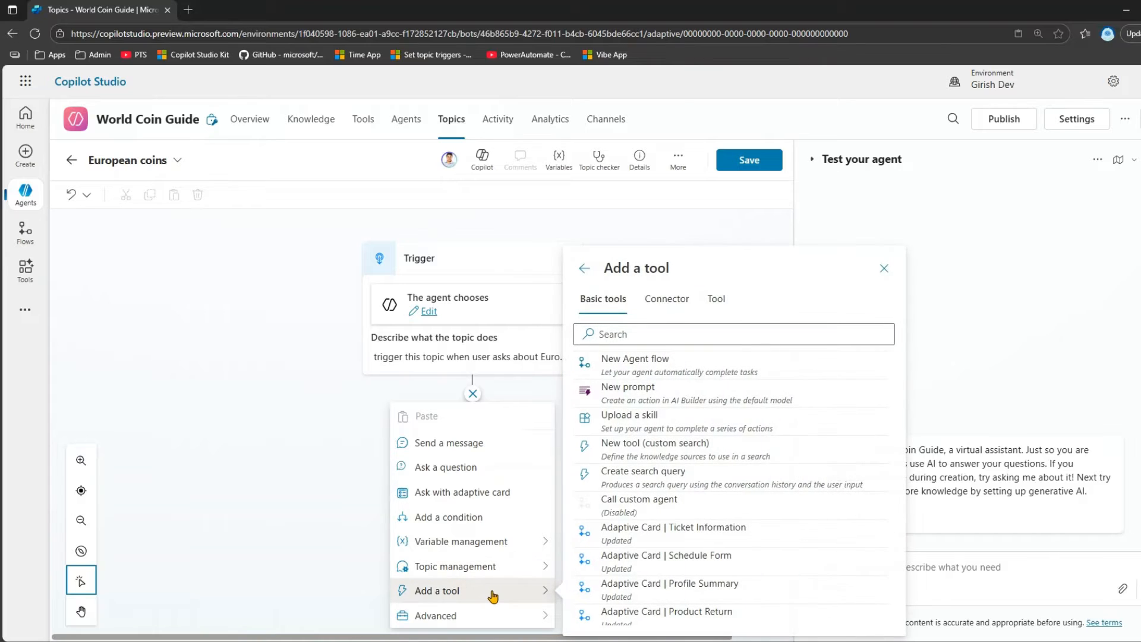
pyautogui.click(656, 396)
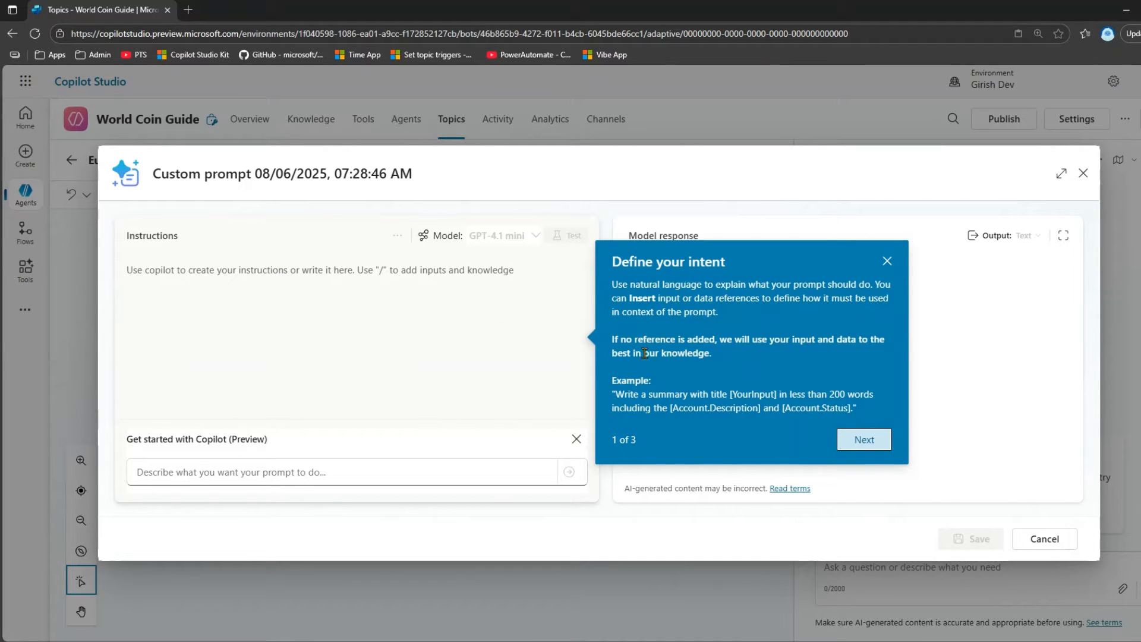
pyautogui.click(889, 262)
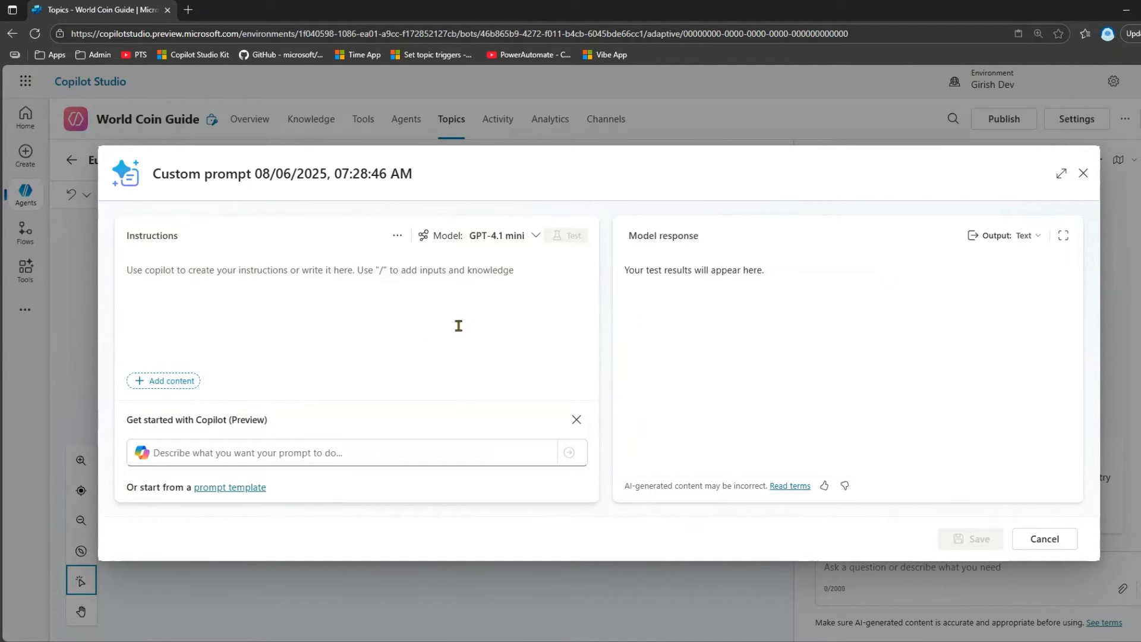
pyautogui.click(535, 237)
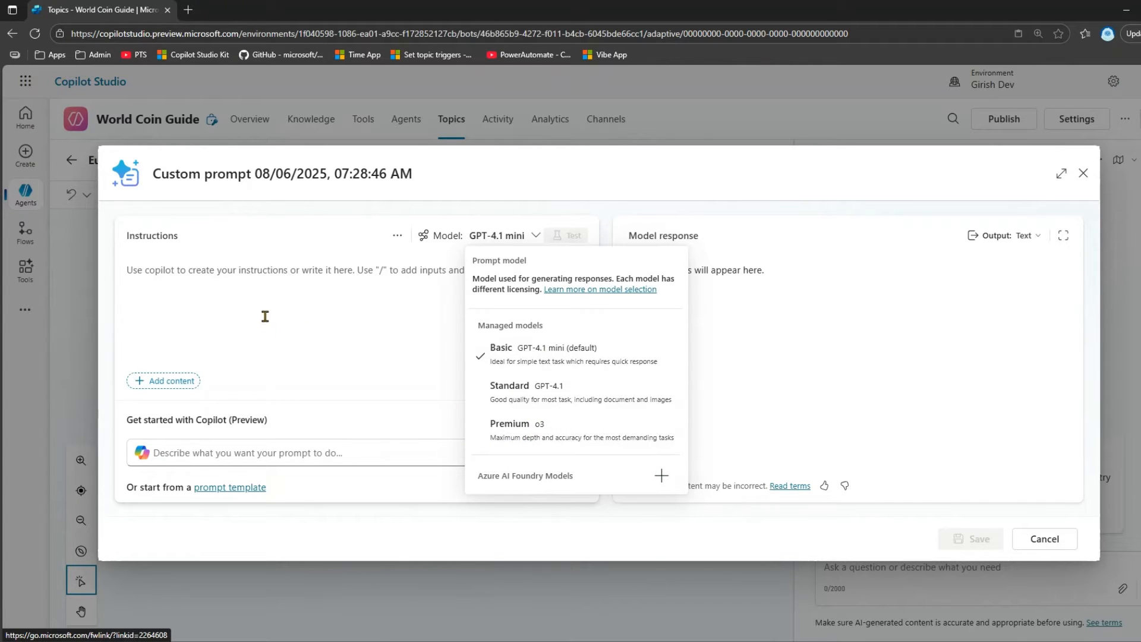
pyautogui.click(273, 277)
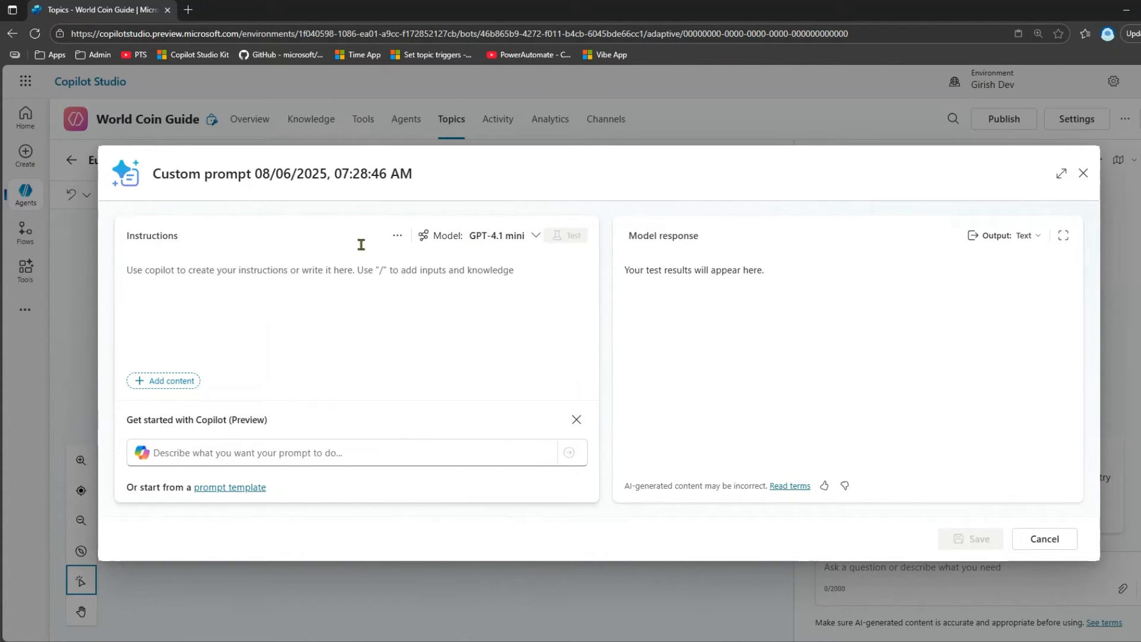
# Step: Rename the custom prompt "European coins prompt"
pyautogui.click(390, 175)
pyautogui.hotkey('ctrl', 'a')
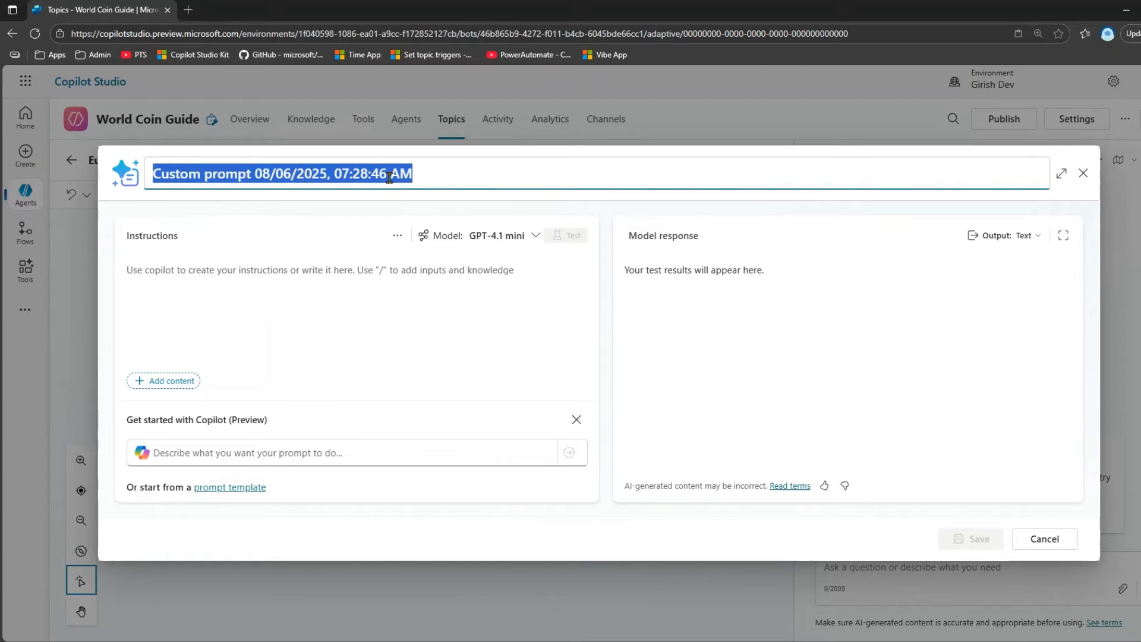
pyautogui.write('European')
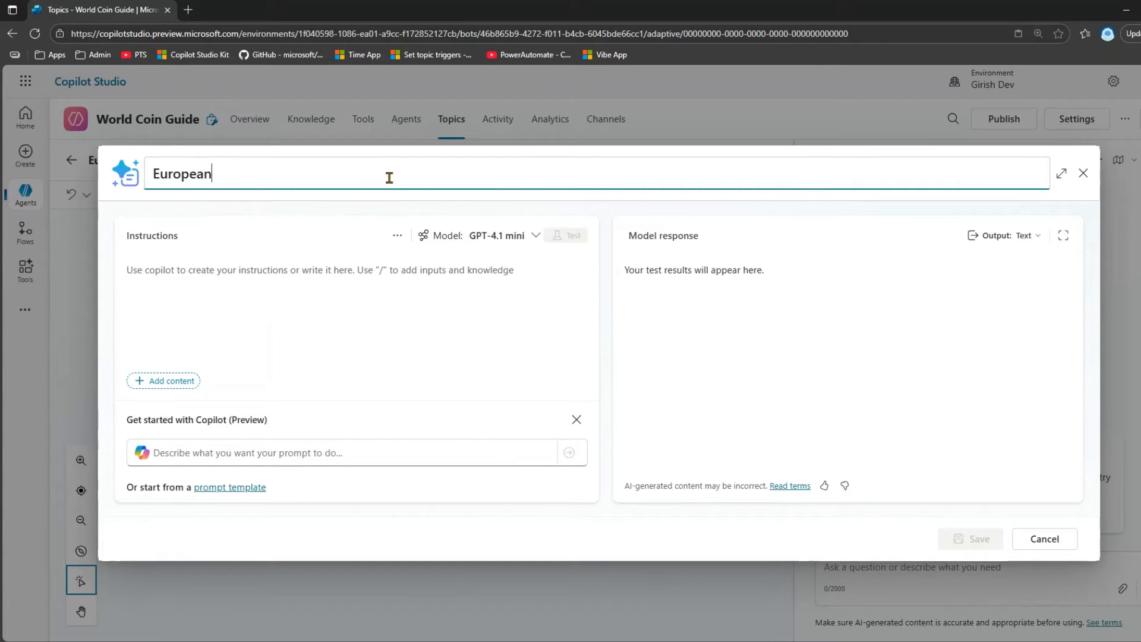
pyautogui.write(' coins prompt')
# Step: Enter the prompt instructions "Show list of coins from Europe from year 2000" and test them with GPT-4.1 mini
pyautogui.click(307, 272)
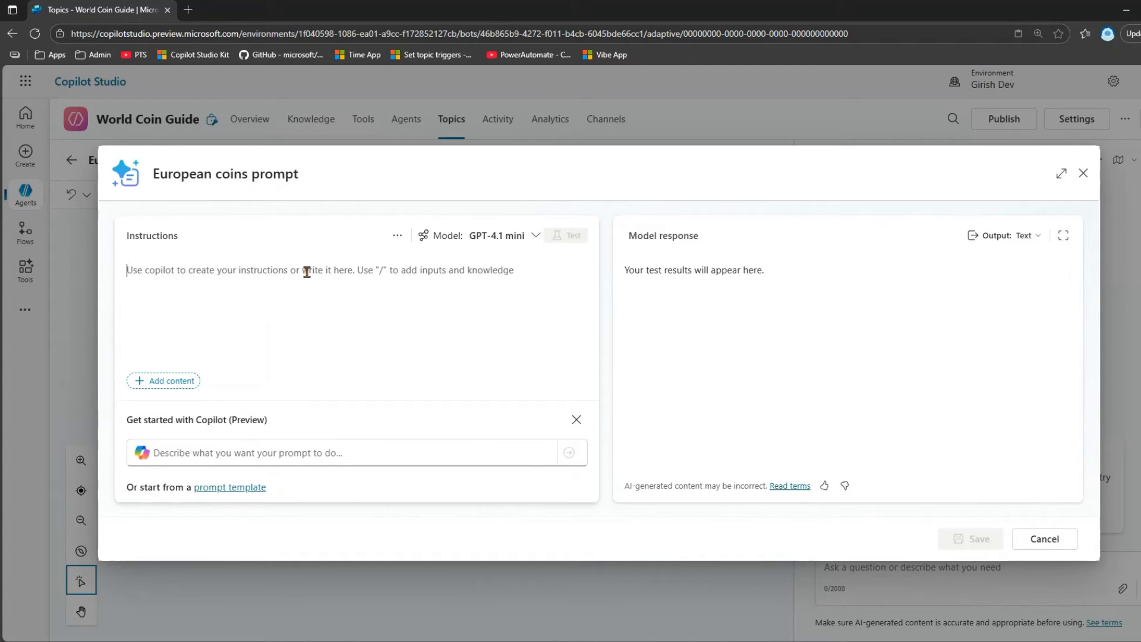
pyautogui.write('Show list of')
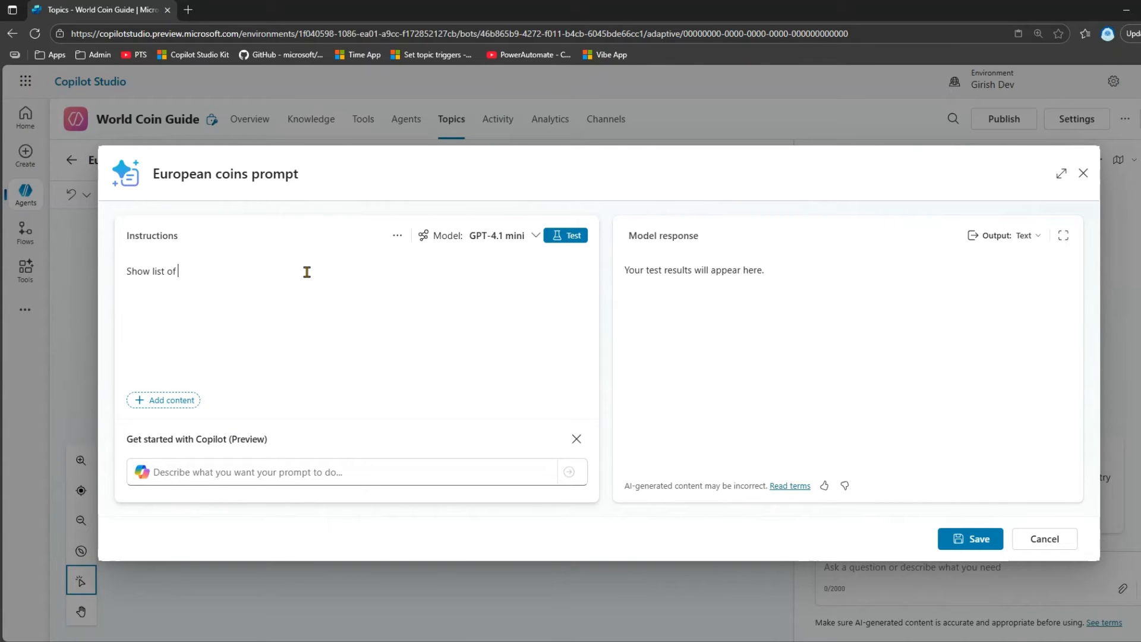
pyautogui.write(' coins from Europe from year 2000')
pyautogui.click(578, 238)
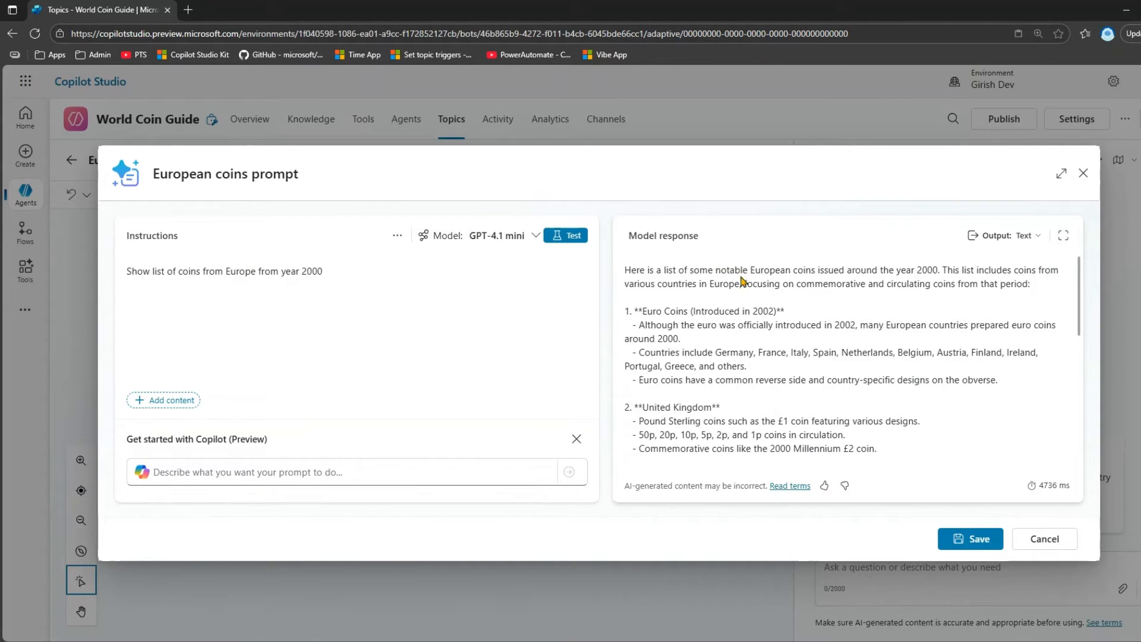
# Step: Read through the GPT-4.1 mini response, select its full text, and open the MS Office app group
pyautogui.moveTo(786, 270); pyautogui.dragTo(843, 484)
pyautogui.click(783, 355)
pyautogui.moveTo(1070, 414); pyautogui.dragTo(1080, 286)
pyautogui.moveTo(623, 271); pyautogui.dragTo(975, 462)
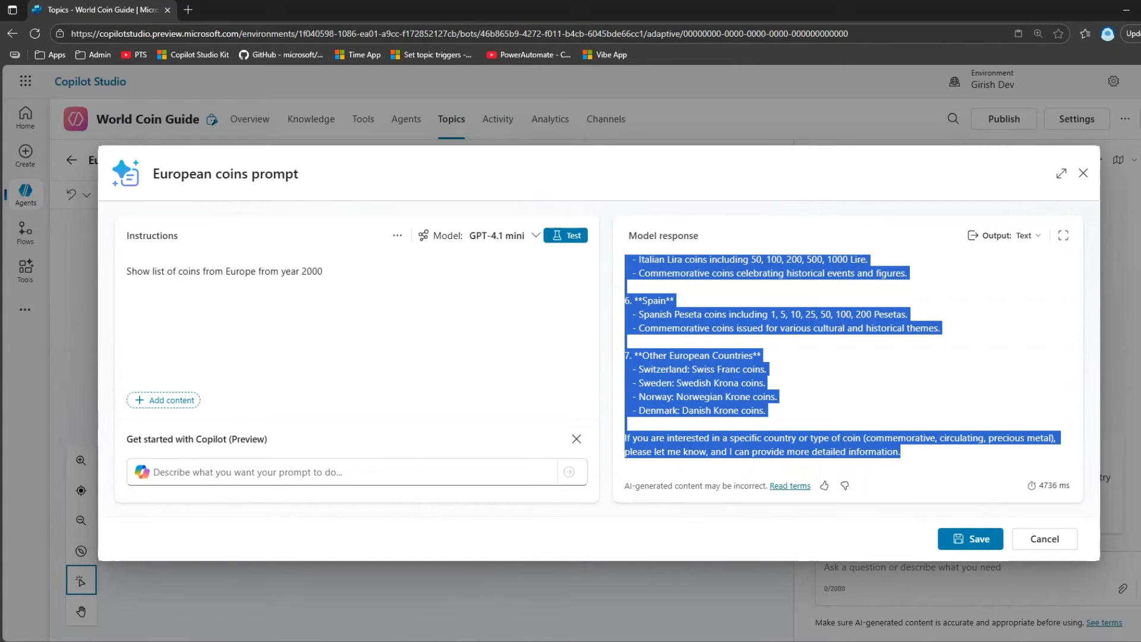
pyautogui.press('super')
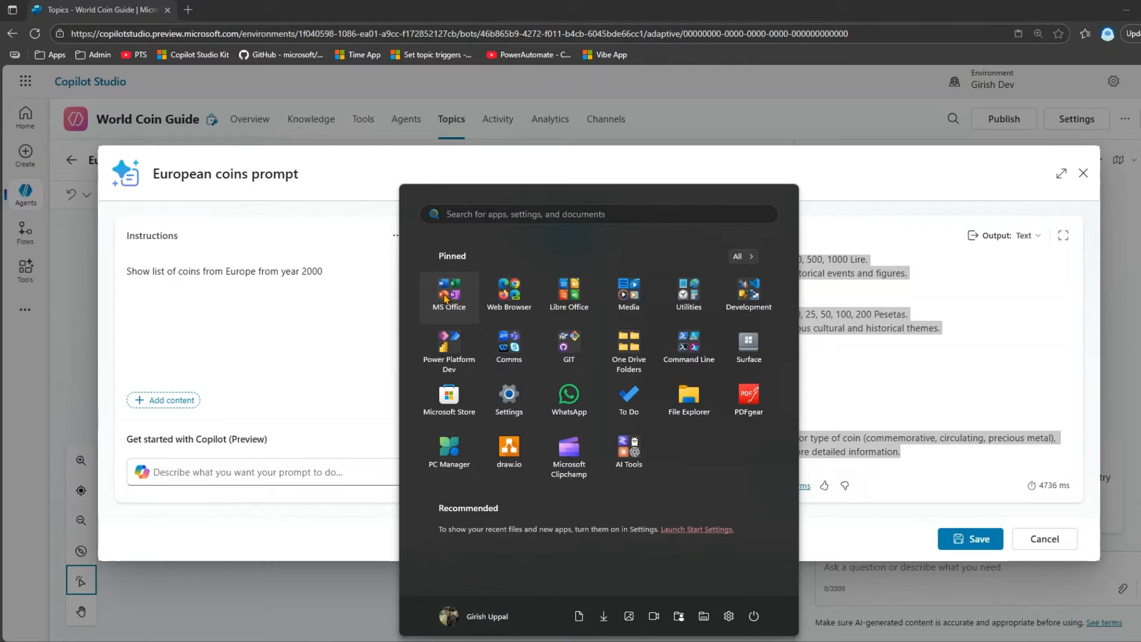
pyautogui.click(446, 297)
pyautogui.press('super')
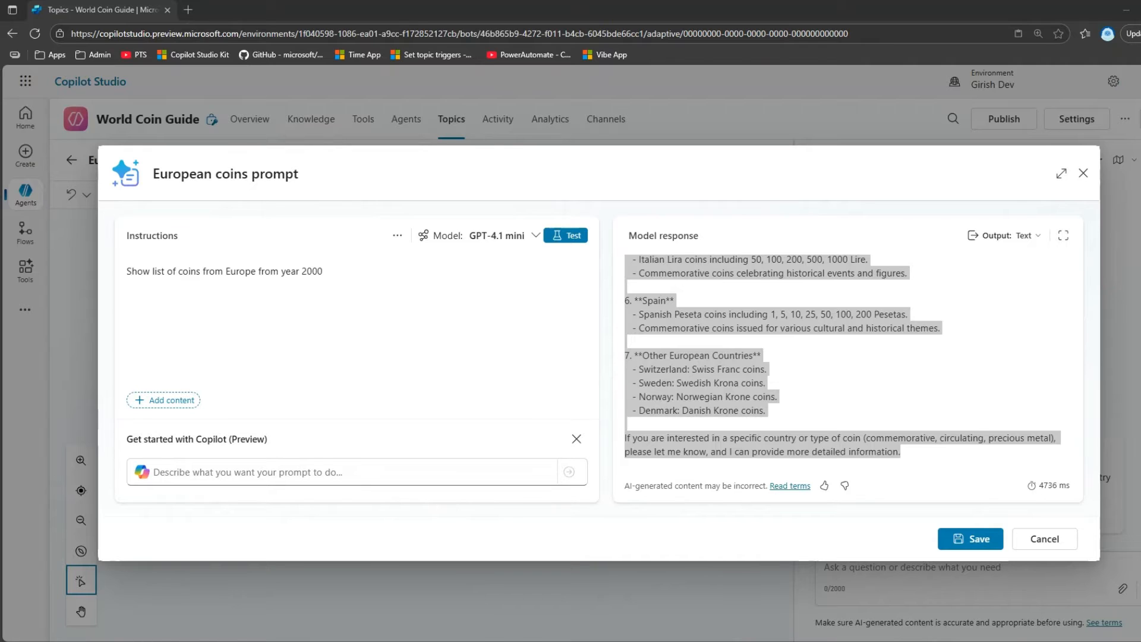
# Step: Set the prompt model to Premium o3 and test the same instructions again
pyautogui.click(531, 239)
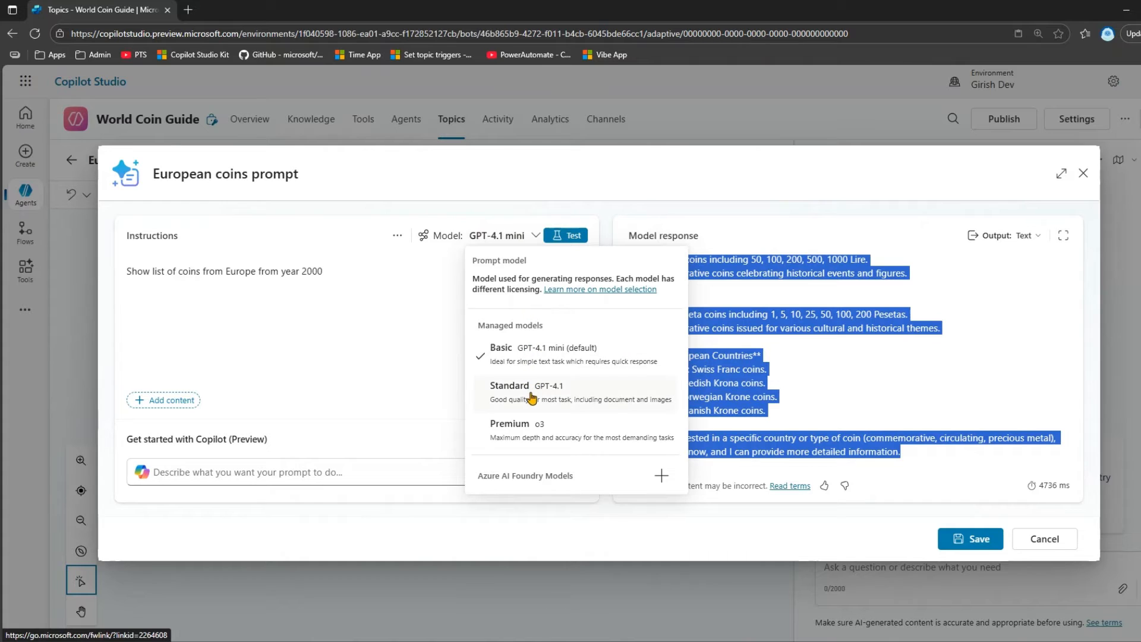
pyautogui.click(533, 439)
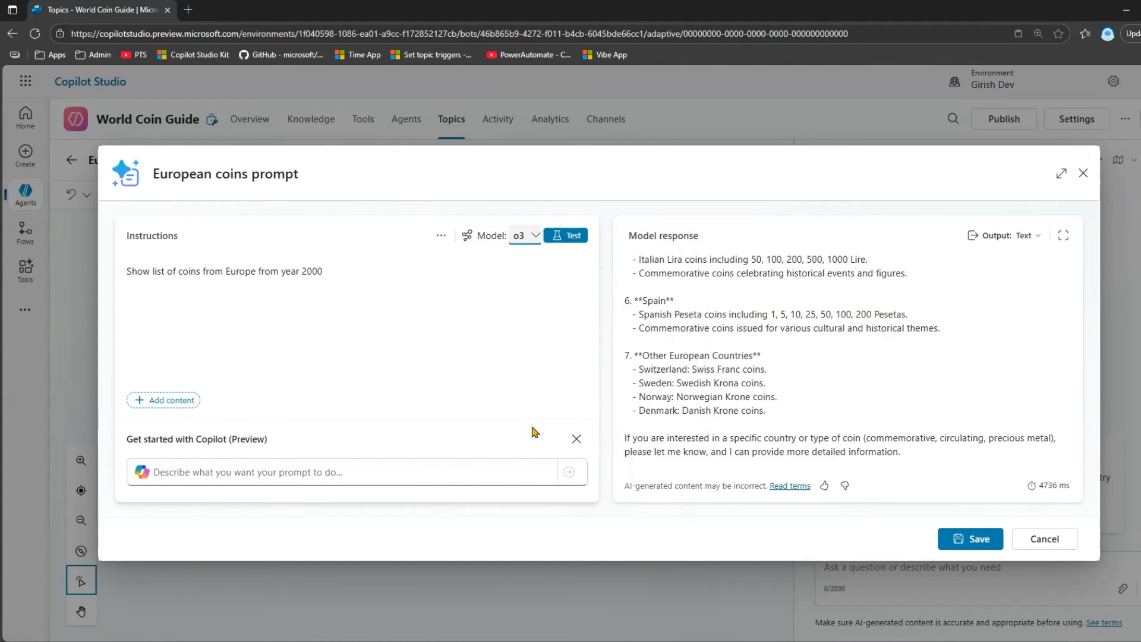
pyautogui.click(568, 237)
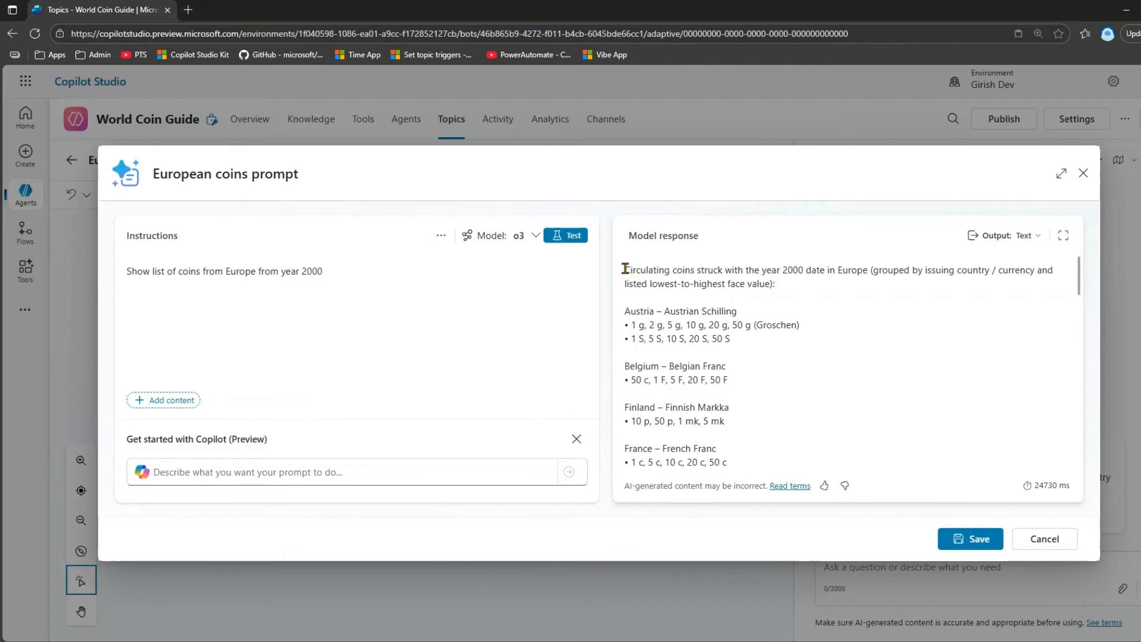
# Step: Select the full o3 response, switch to the other window, and return to the prompt editor
pyautogui.moveTo(626, 269); pyautogui.dragTo(903, 450)
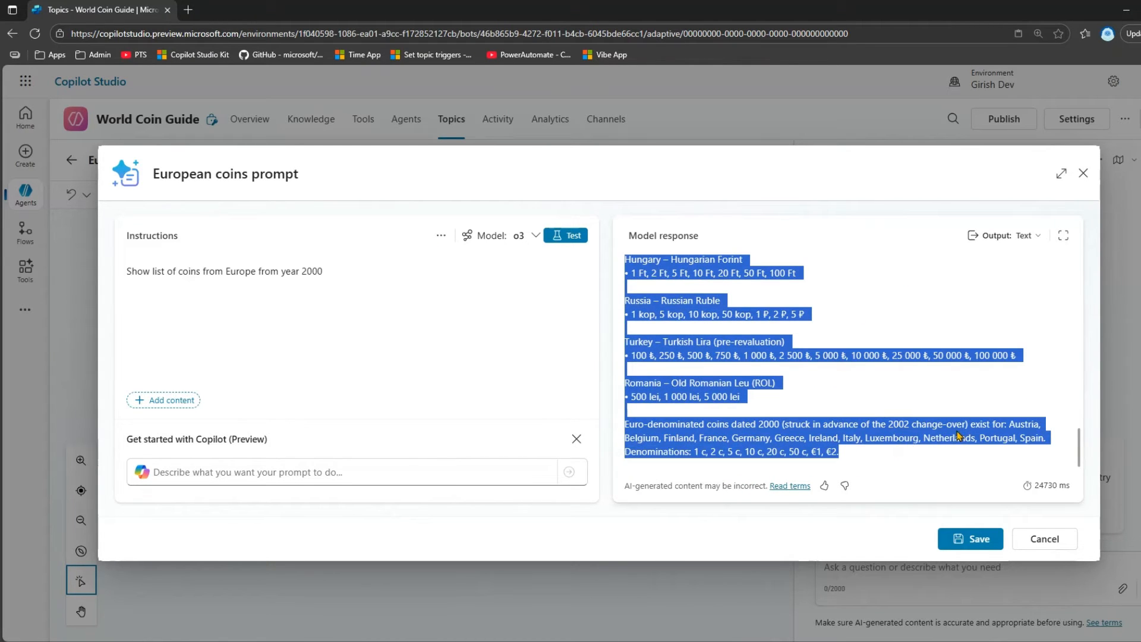
pyautogui.hotkey('alt', 'Tab')
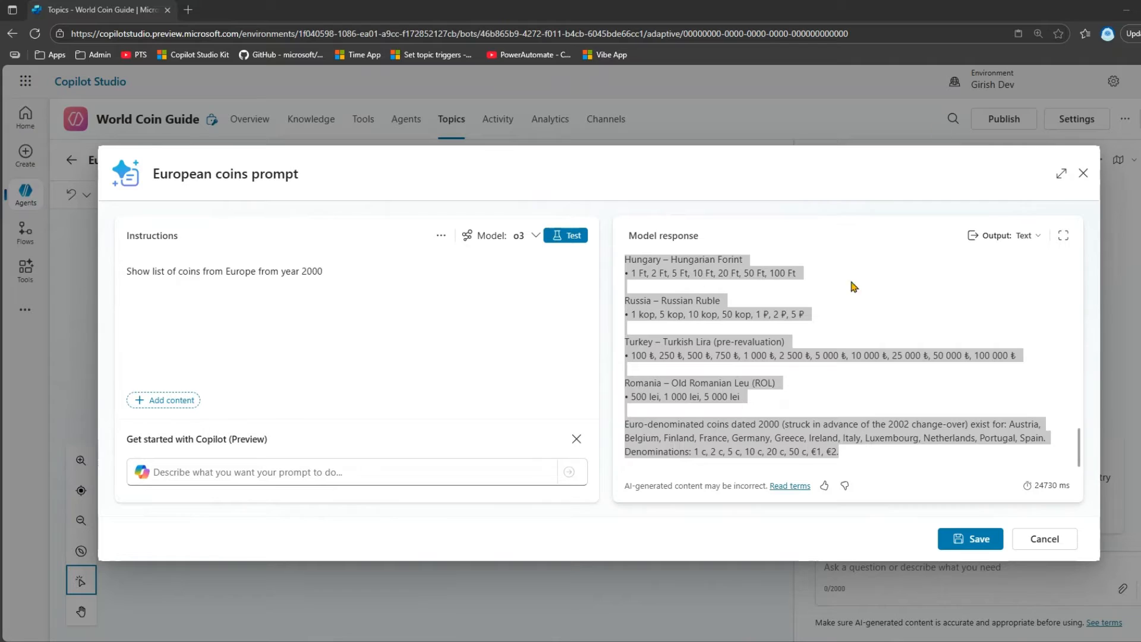
pyautogui.click(769, 309)
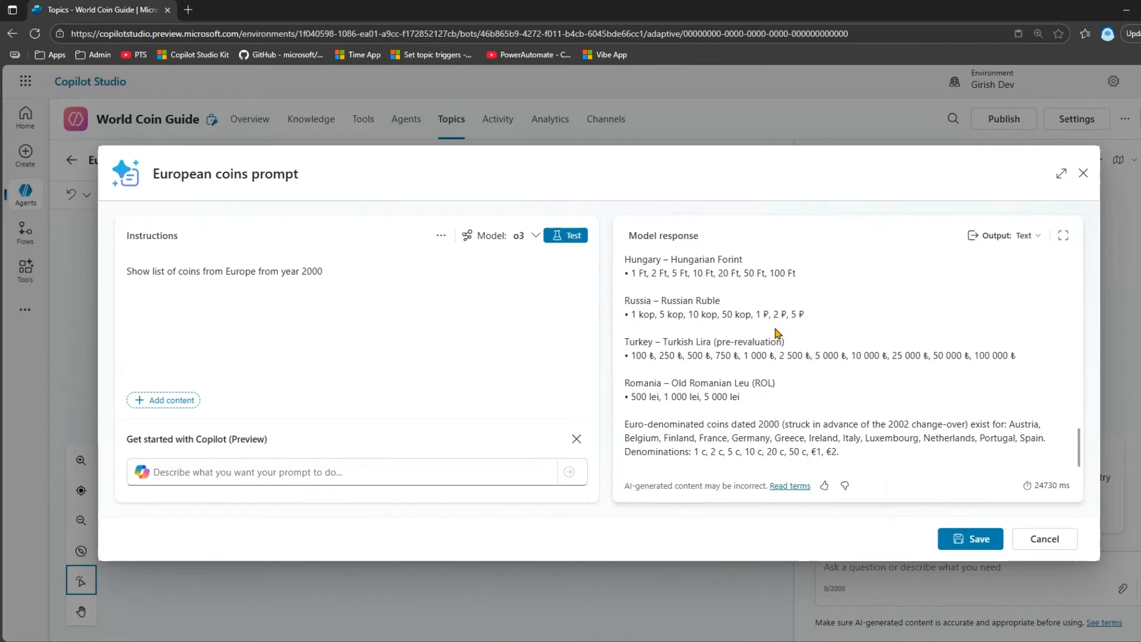
# Step: Review the prompt's managed models and start adding a model from Azure AI Foundry
pyautogui.click(550, 236)
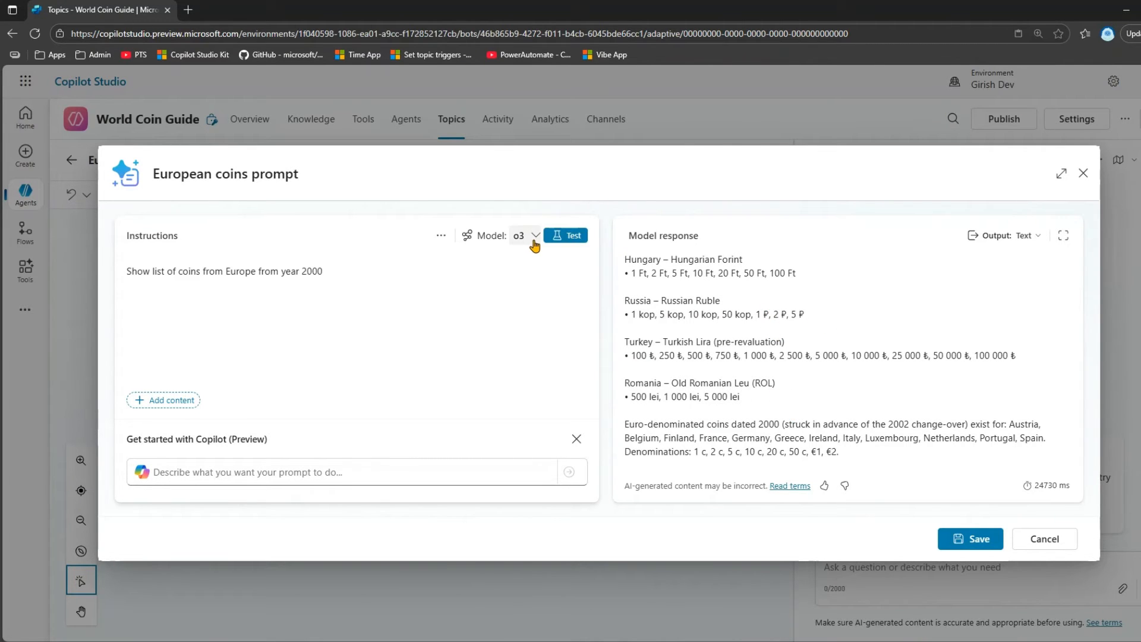
pyautogui.click(534, 237)
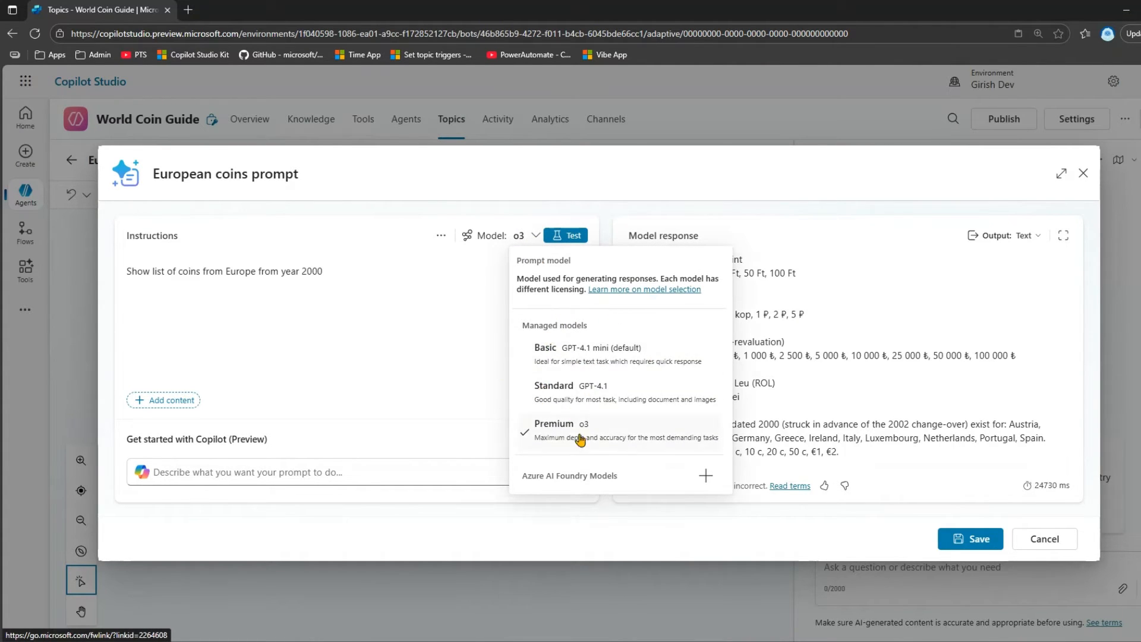
pyautogui.click(706, 477)
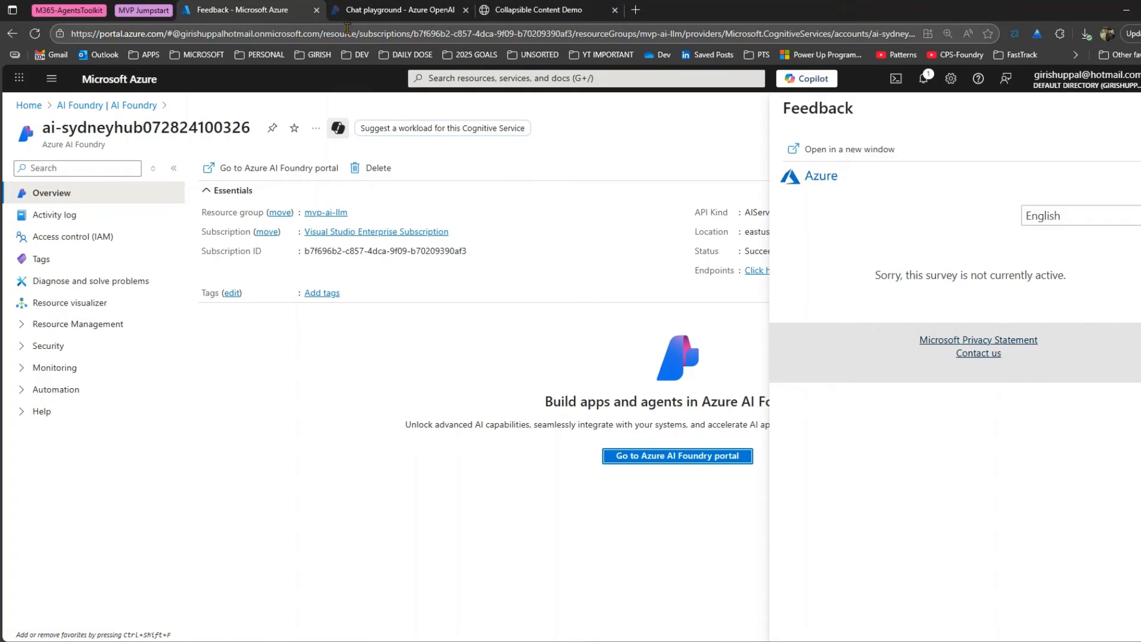
# Step: Open the Azure AI Foundry portal at ai.azure.com in a new browser tab
pyautogui.click(636, 10)
pyautogui.click(418, 9)
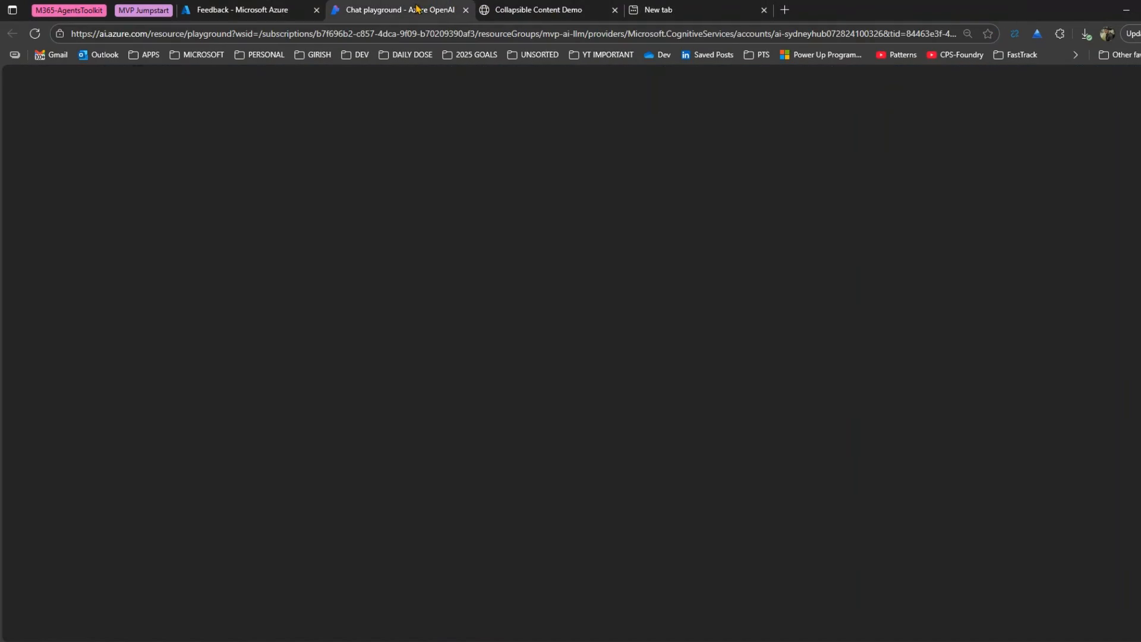
pyautogui.click(699, 10)
pyautogui.write('a')
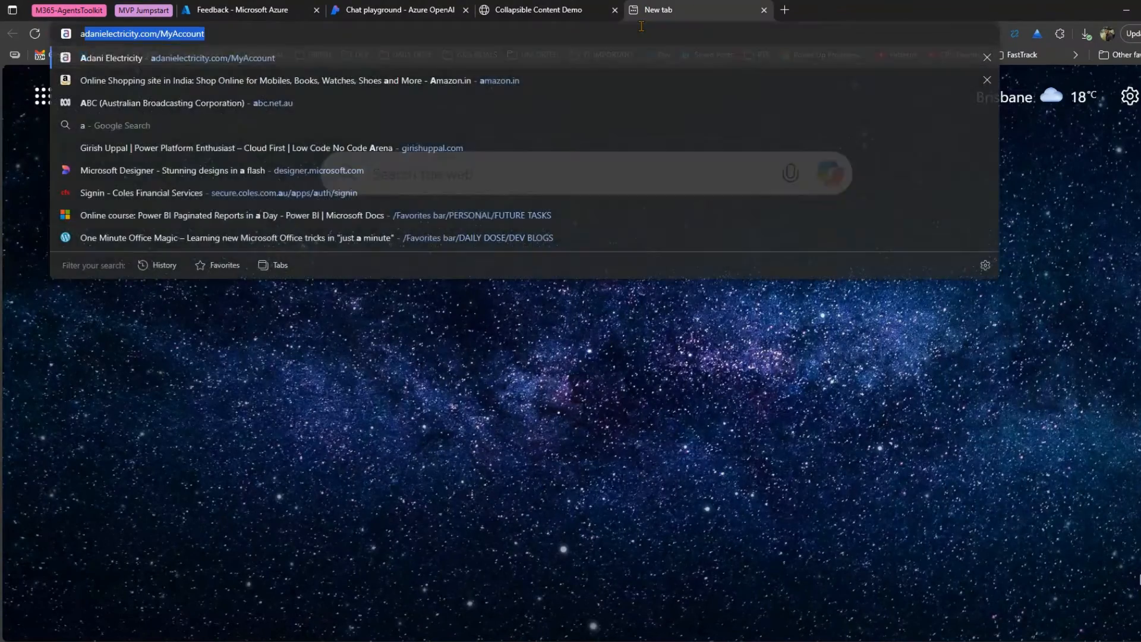
pyautogui.write('i.azure.com')
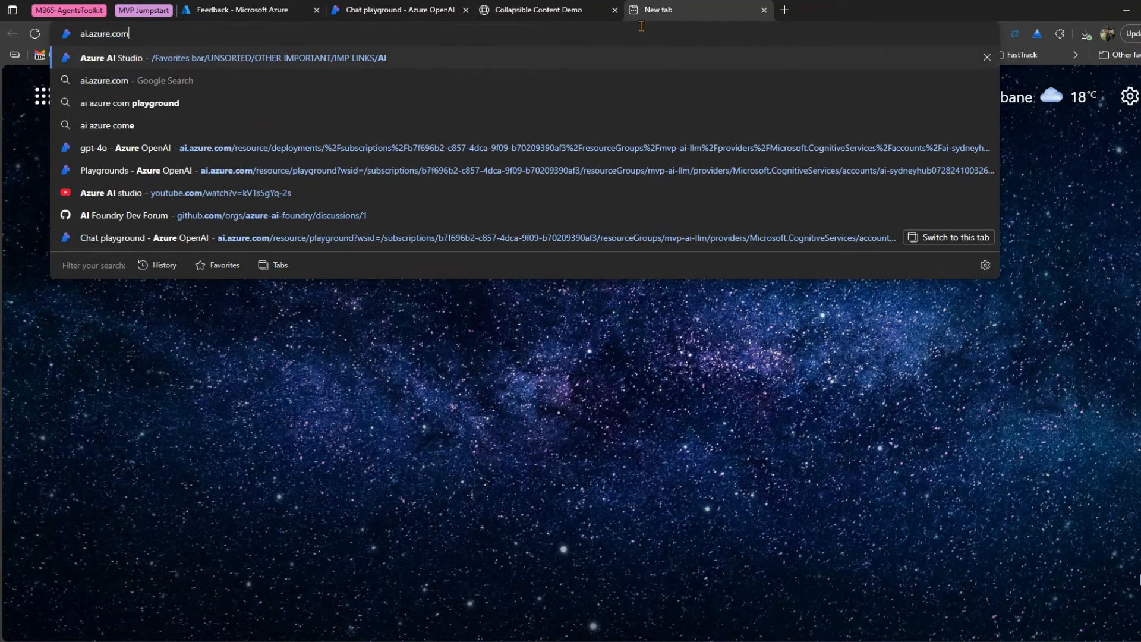
pyautogui.press('Return')
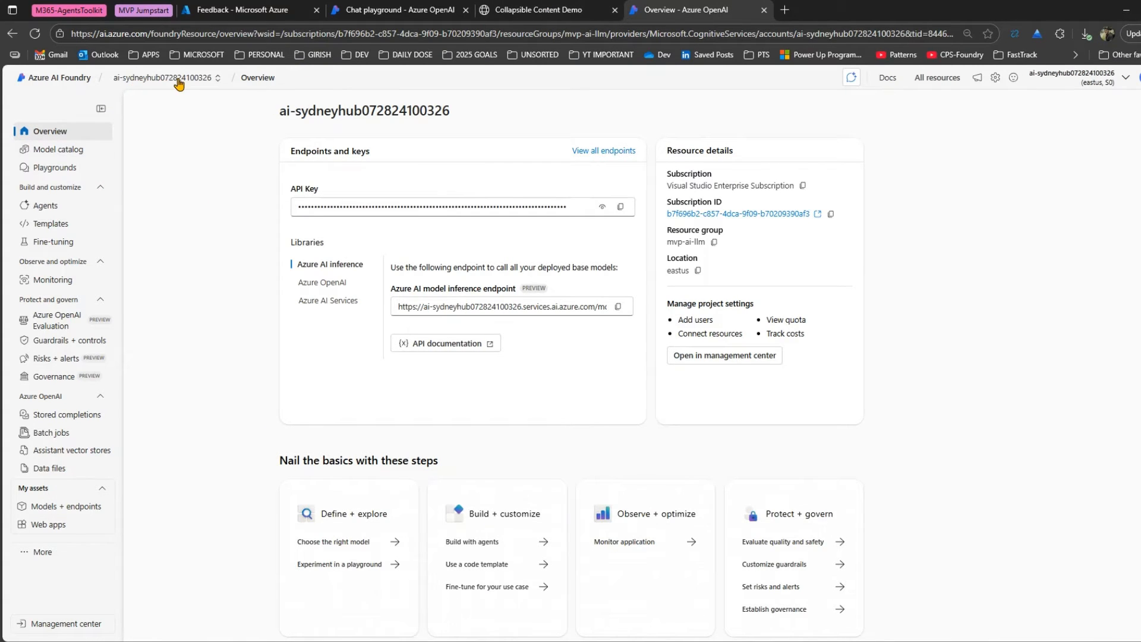
# Step: Look over the model catalog and the resource's model deployments, and open the base model selection for a new deployment
pyautogui.click(57, 150)
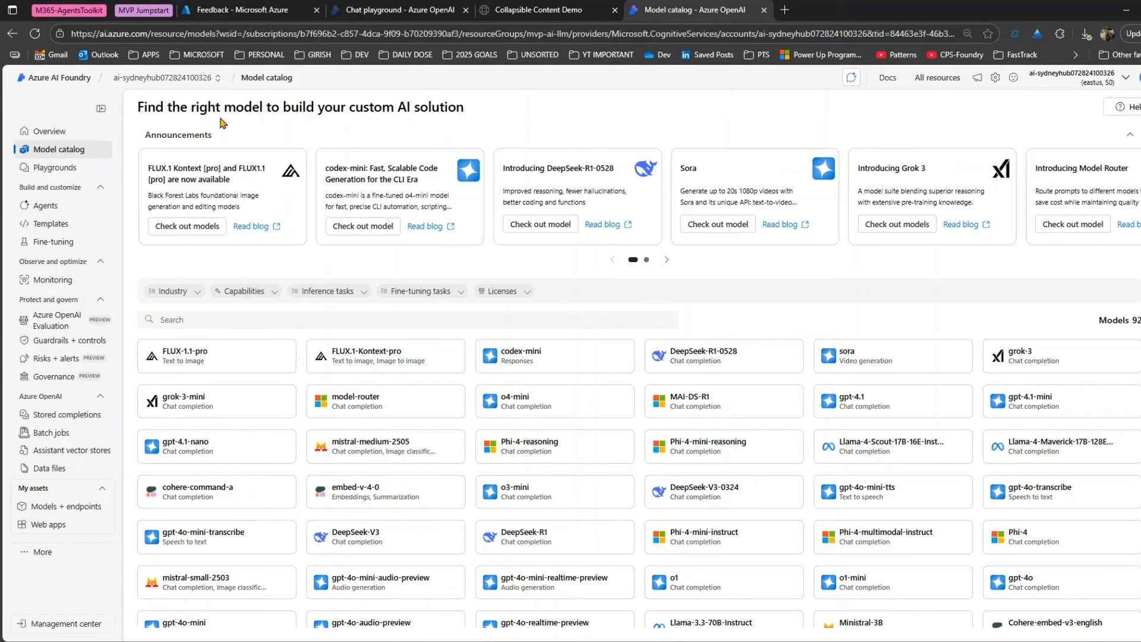
pyautogui.click(86, 508)
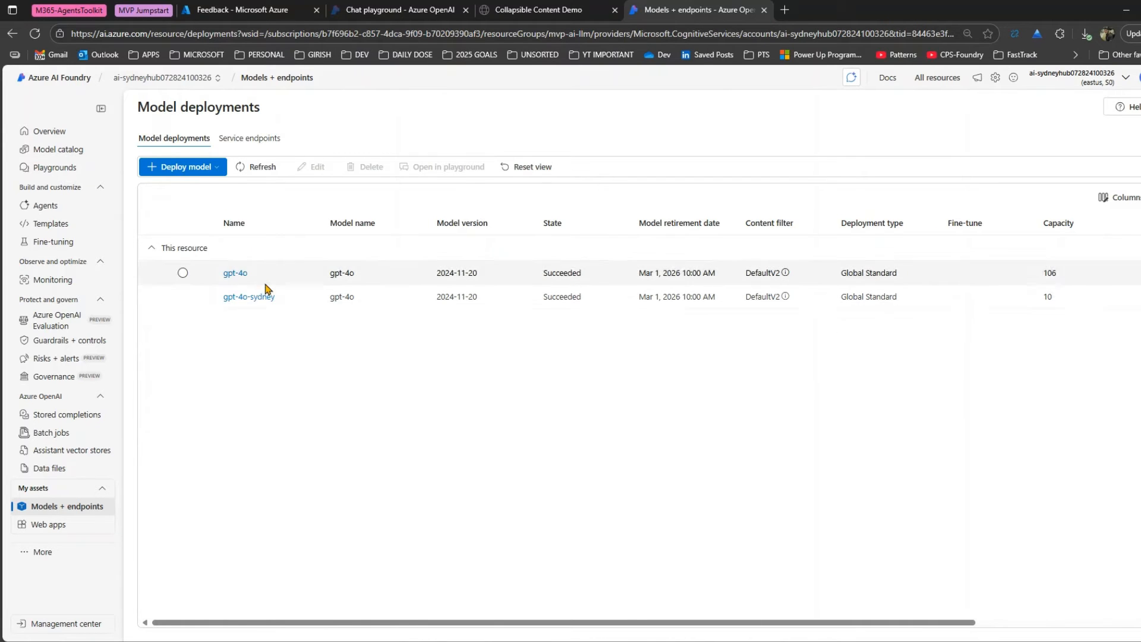
pyautogui.click(218, 171)
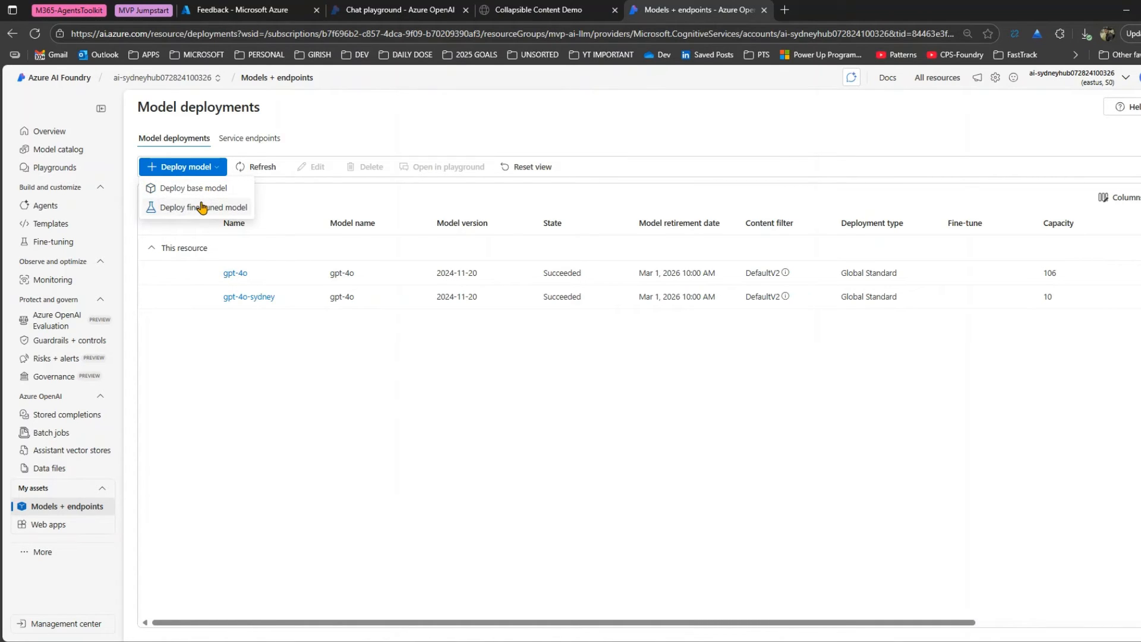
pyautogui.click(202, 189)
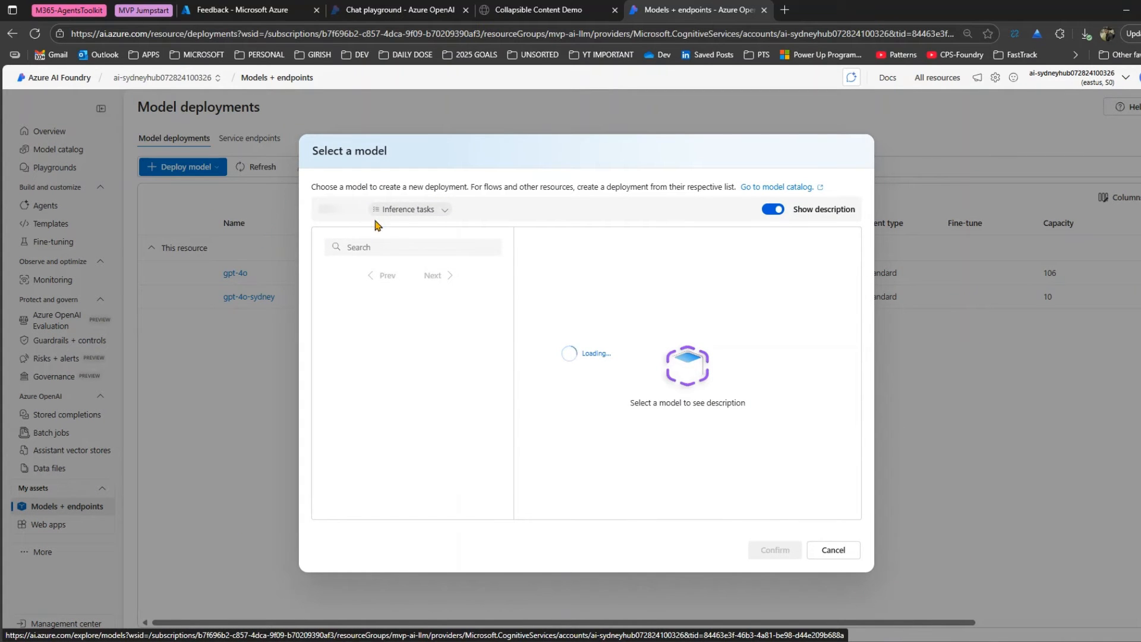
# Step: Examine the inference task filter options and browse the list of deployable base models down to the DeepSeek models
pyautogui.click(445, 211)
pyautogui.click(441, 284)
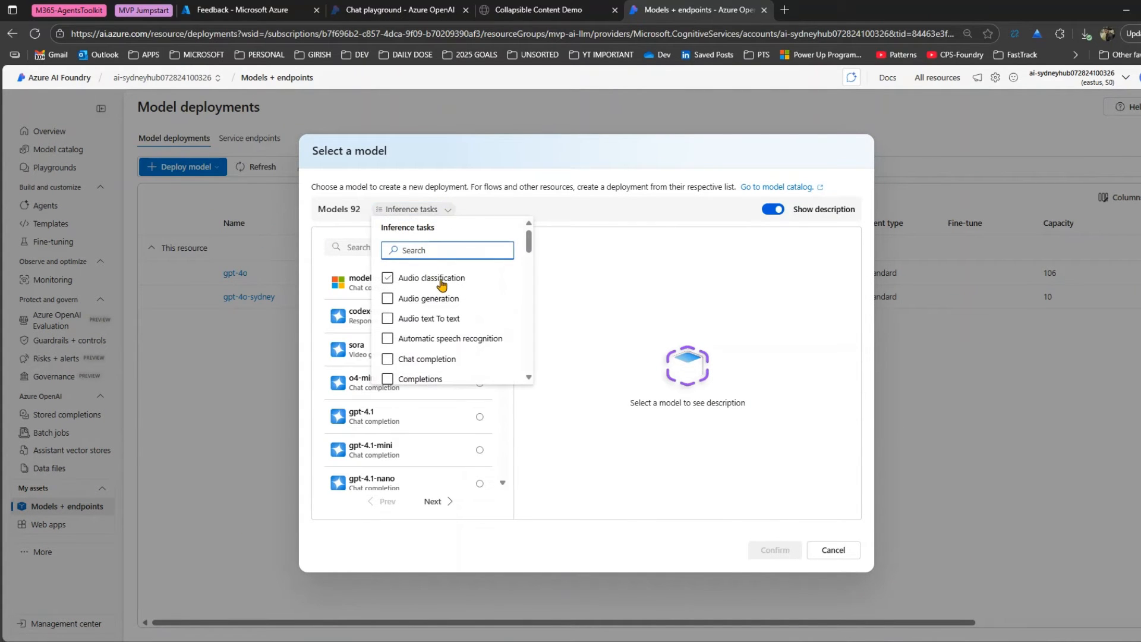
pyautogui.scroll(-1, 529, 247)
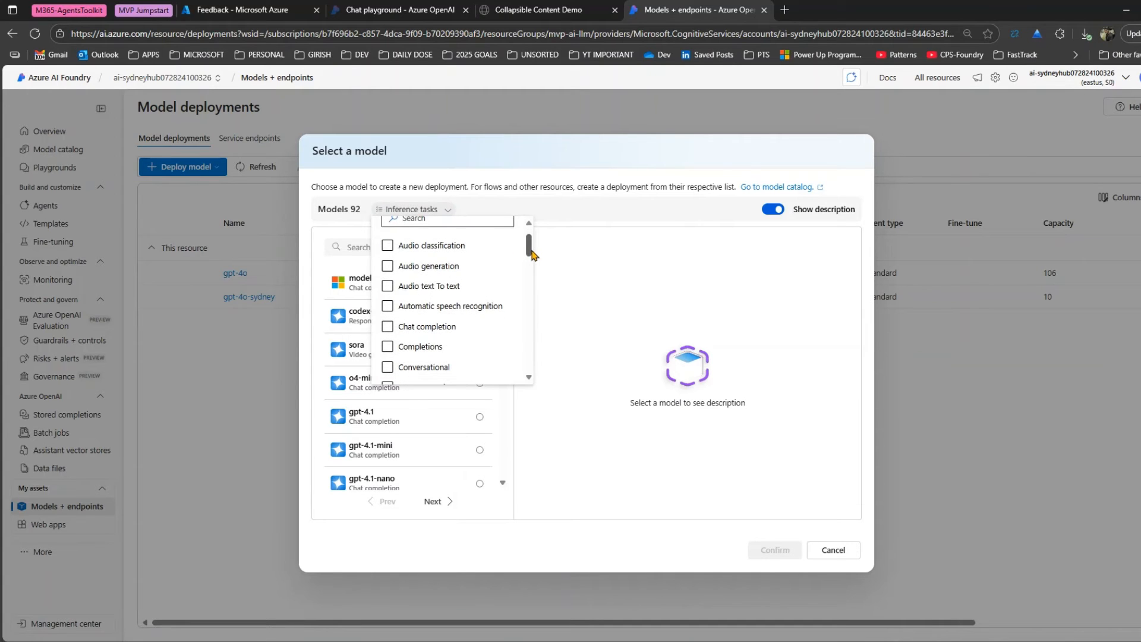
pyautogui.moveTo(532, 252); pyautogui.dragTo(539, 369)
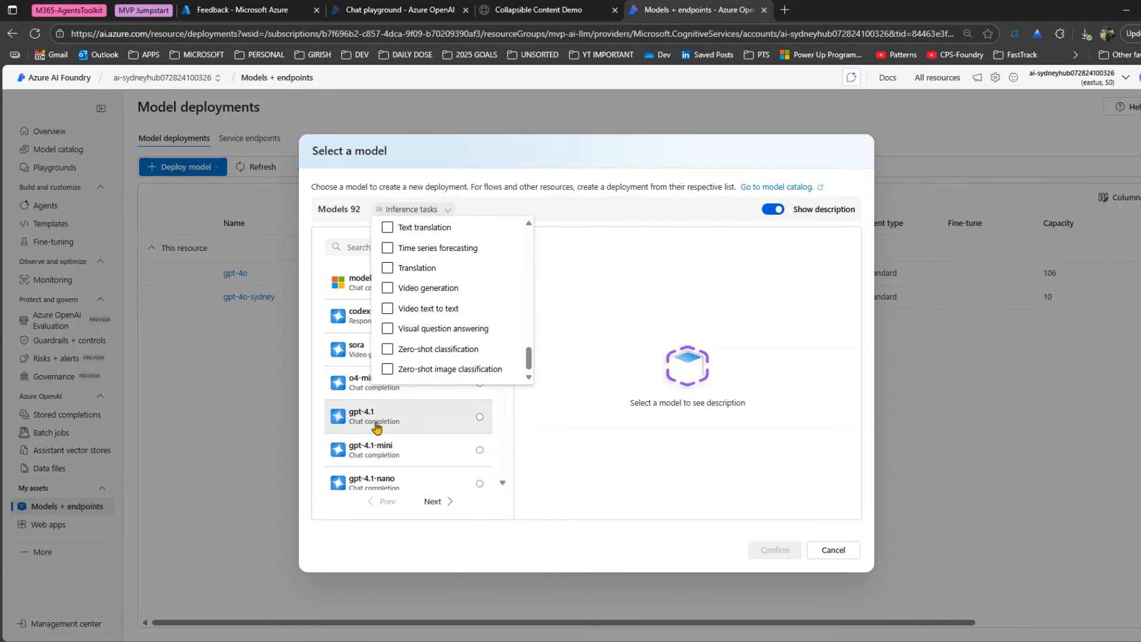
pyautogui.click(502, 409)
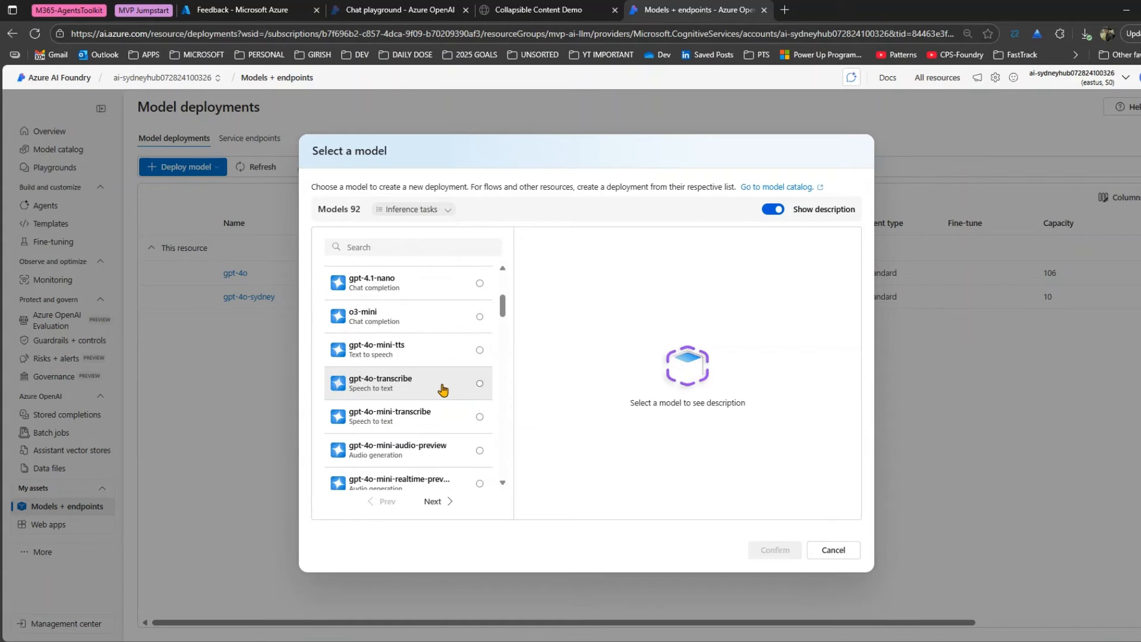
pyautogui.moveTo(503, 307); pyautogui.dragTo(506, 280)
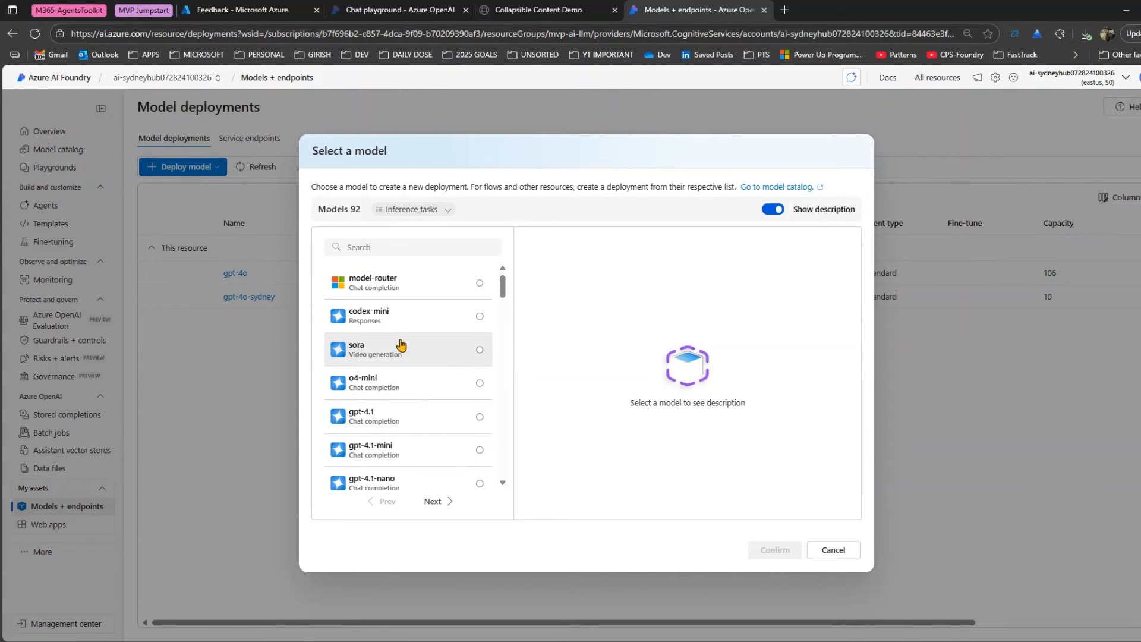
pyautogui.scroll(-8, 446, 428)
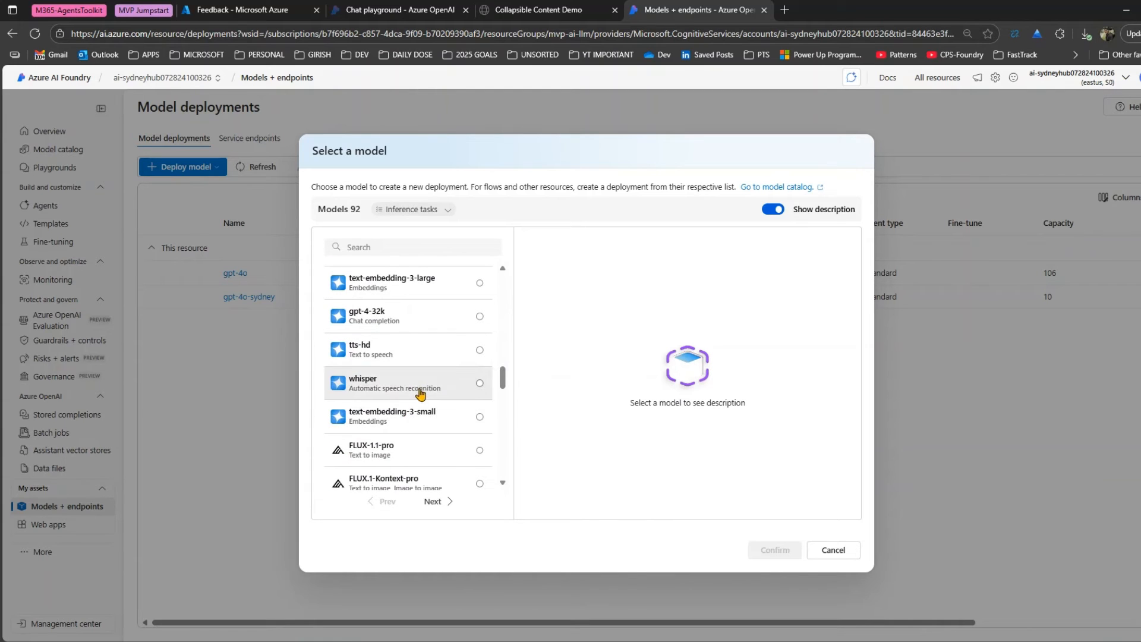
pyautogui.scroll(-8, 500, 405)
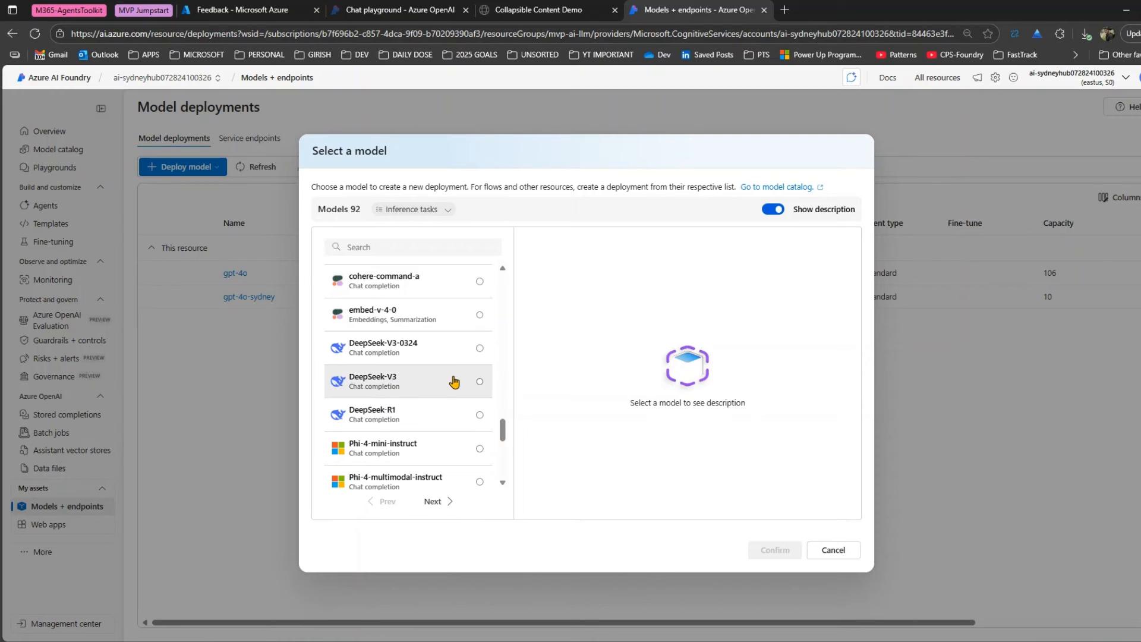
# Step: Review the DeepSeek-V3 deployment notice and the DeepSeek-R1 description, and cancel the new deployment
pyautogui.click(480, 382)
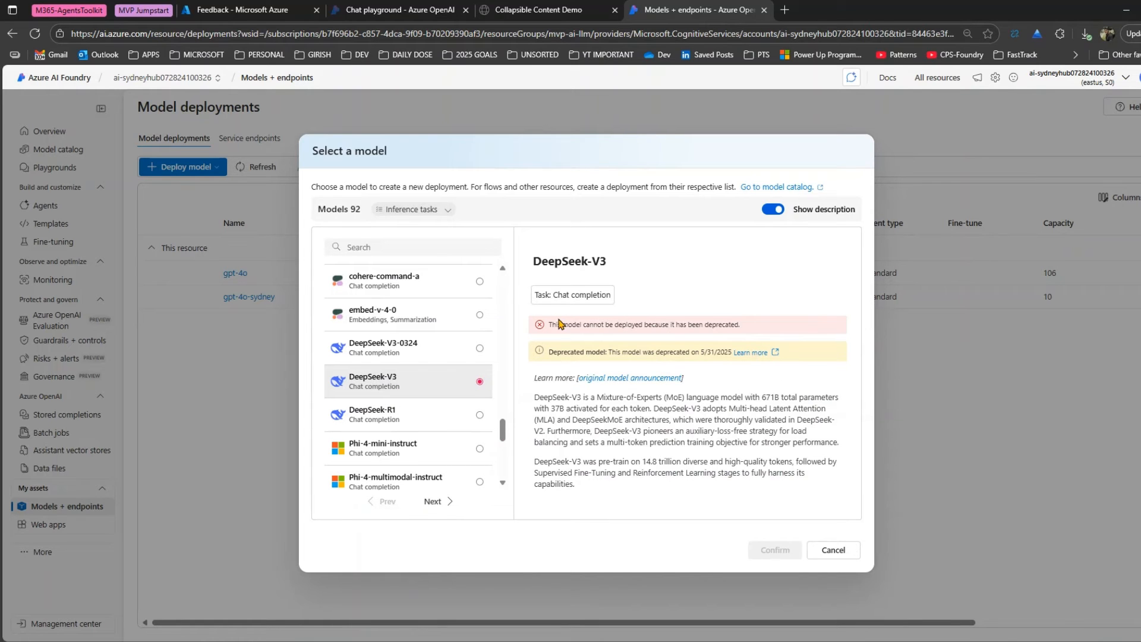
pyautogui.moveTo(563, 323); pyautogui.dragTo(743, 325)
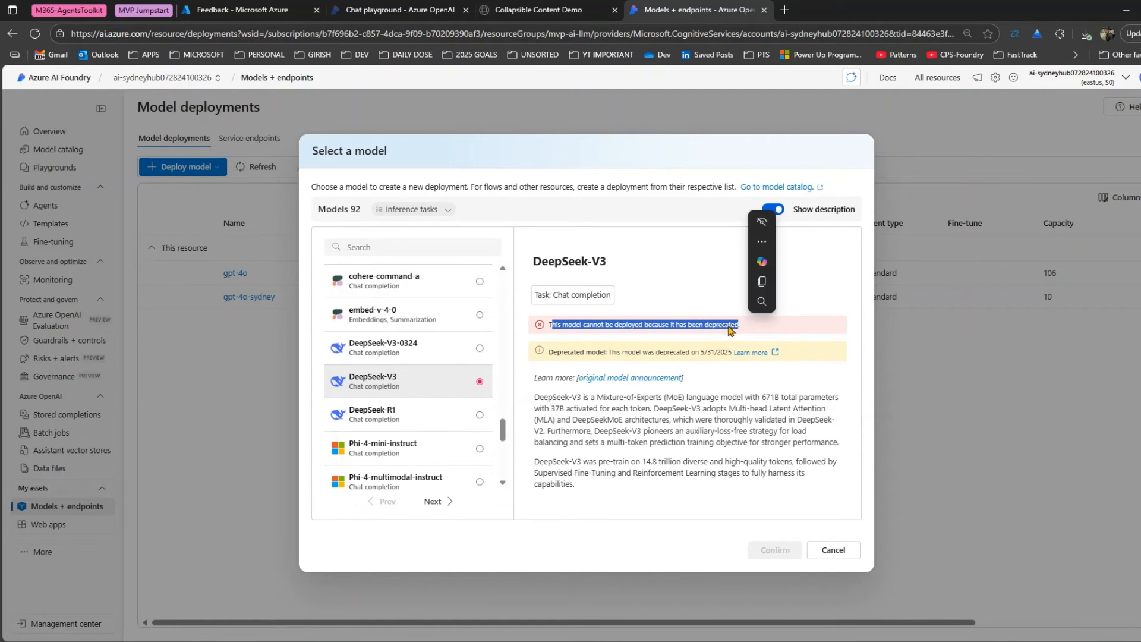
pyautogui.click(649, 331)
pyautogui.click(480, 415)
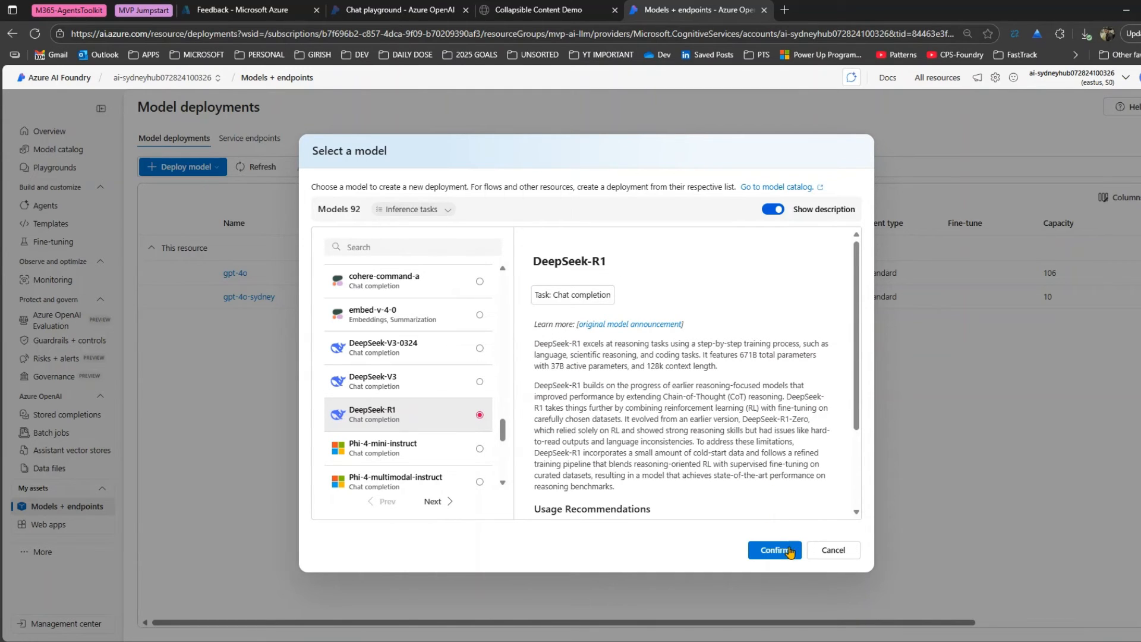
pyautogui.click(849, 557)
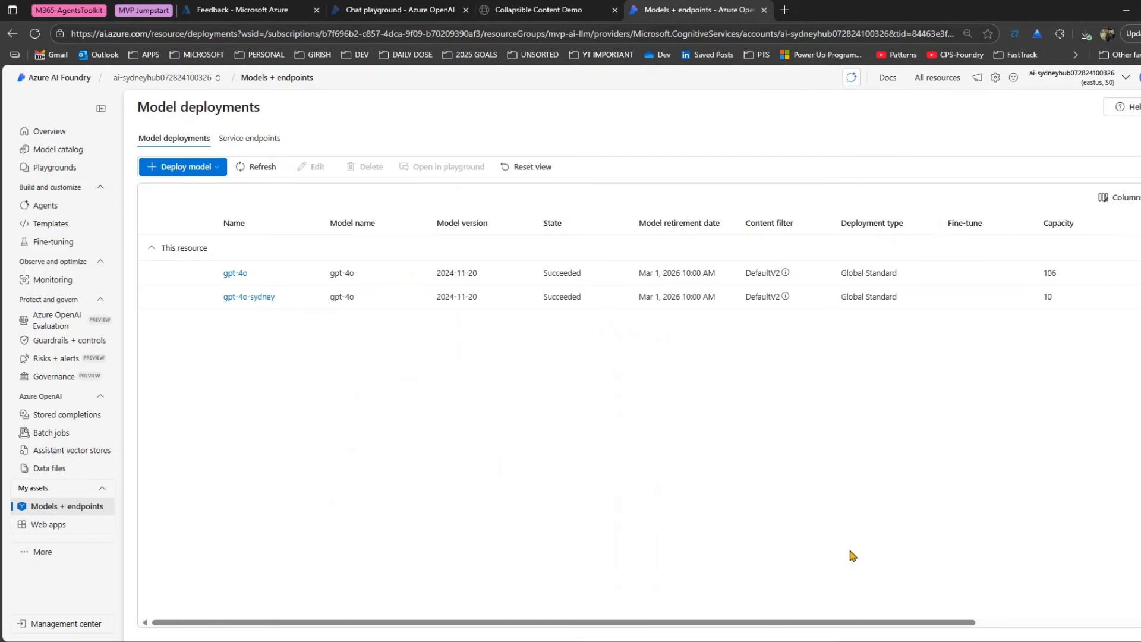
# Step: Copy the API key of the gpt-4o-sydney deployment and paste it into Copilot Studio's Azure AI Foundry connection form
pyautogui.click(251, 297)
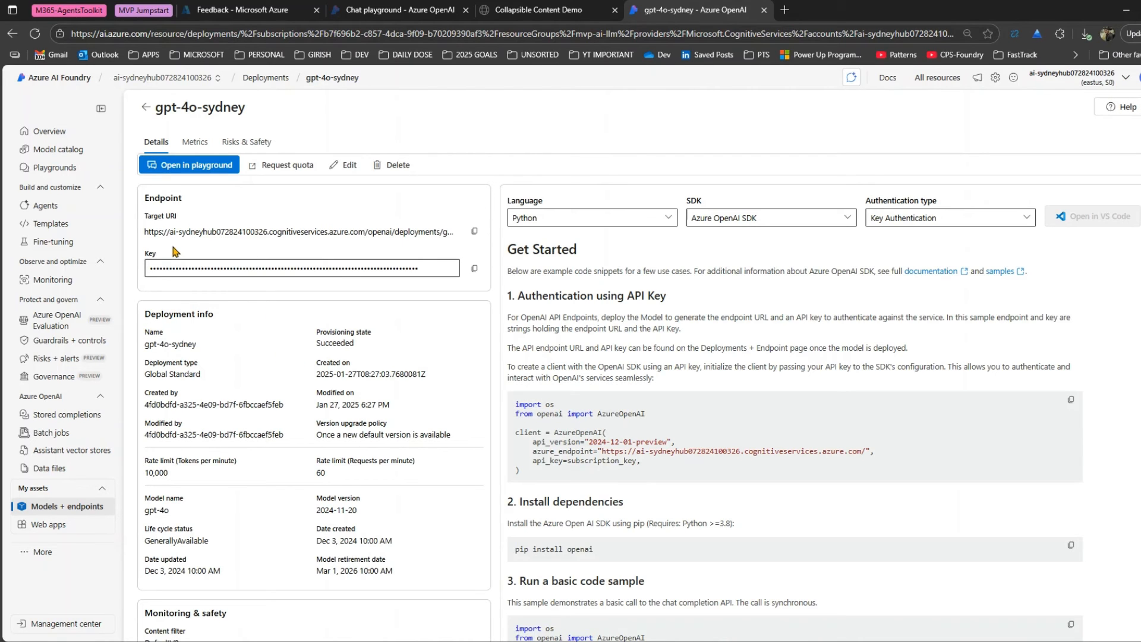
pyautogui.click(474, 271)
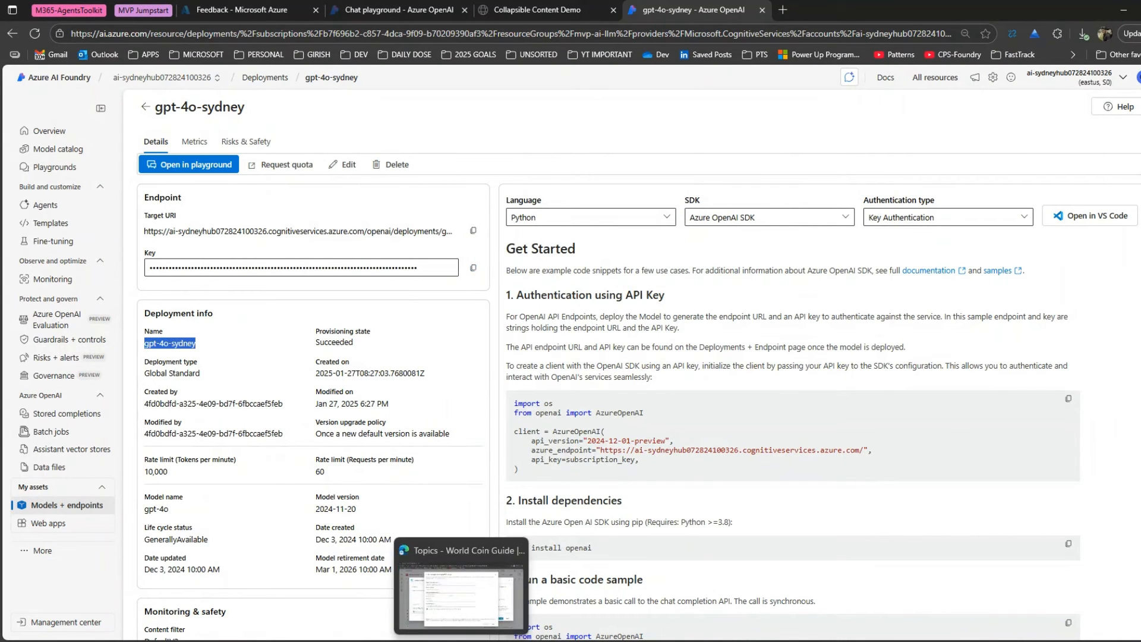
pyautogui.click(458, 579)
pyautogui.click(299, 367)
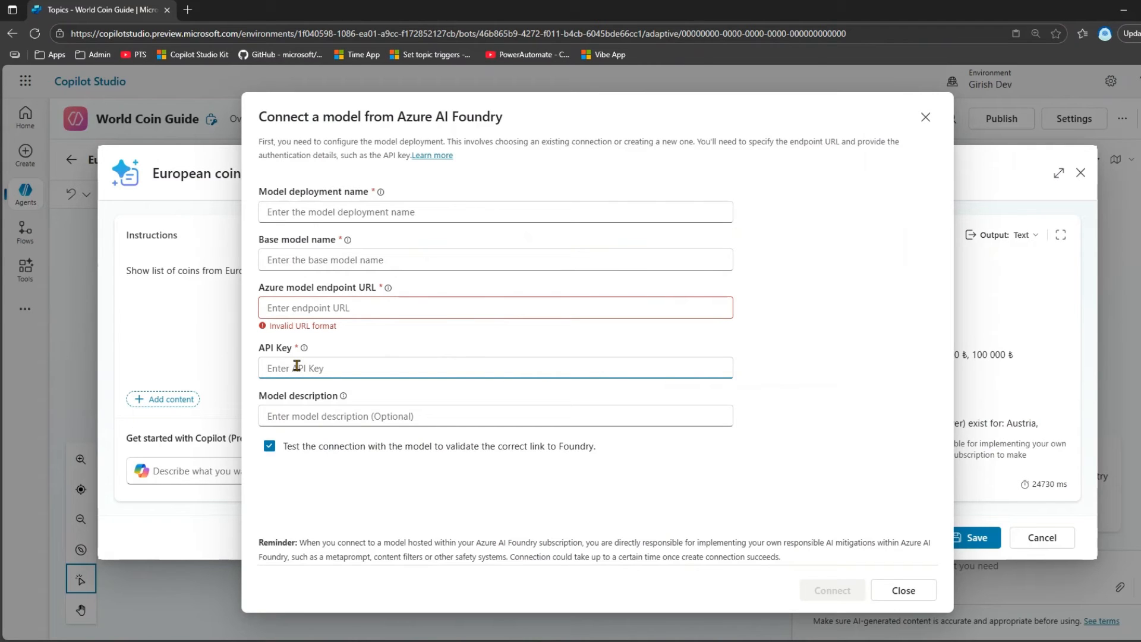
pyautogui.hotkey('ctrl', 'v')
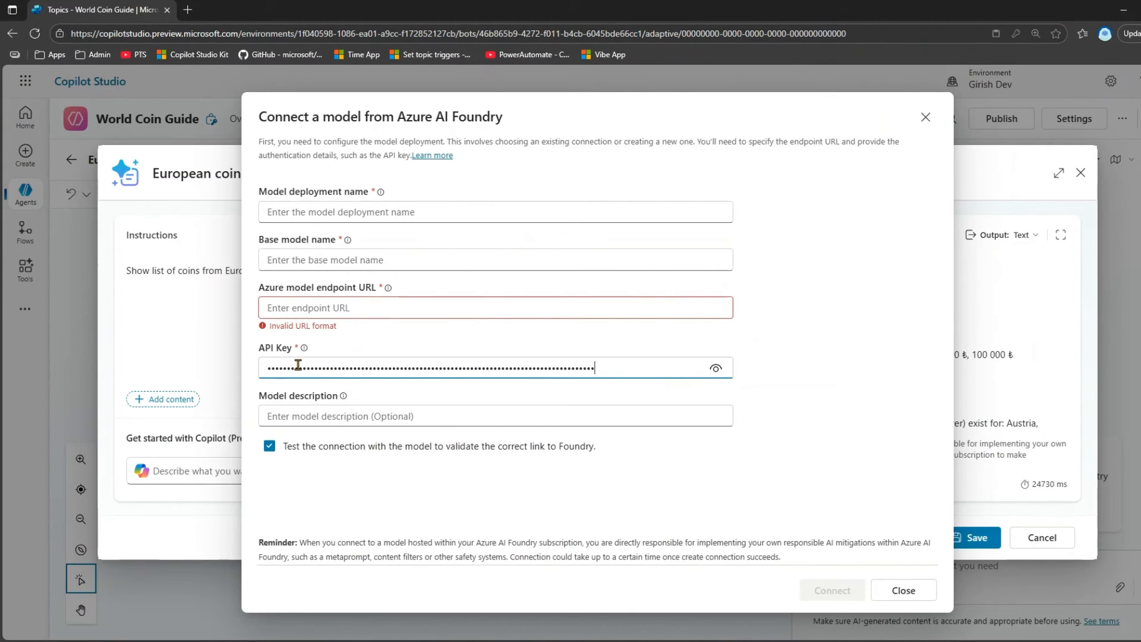
# Step: Copy the deployment's name from Azure AI Foundry and enter gpt-4o-sydney as the model deployment name in Copilot Studio
pyautogui.click(488, 639)
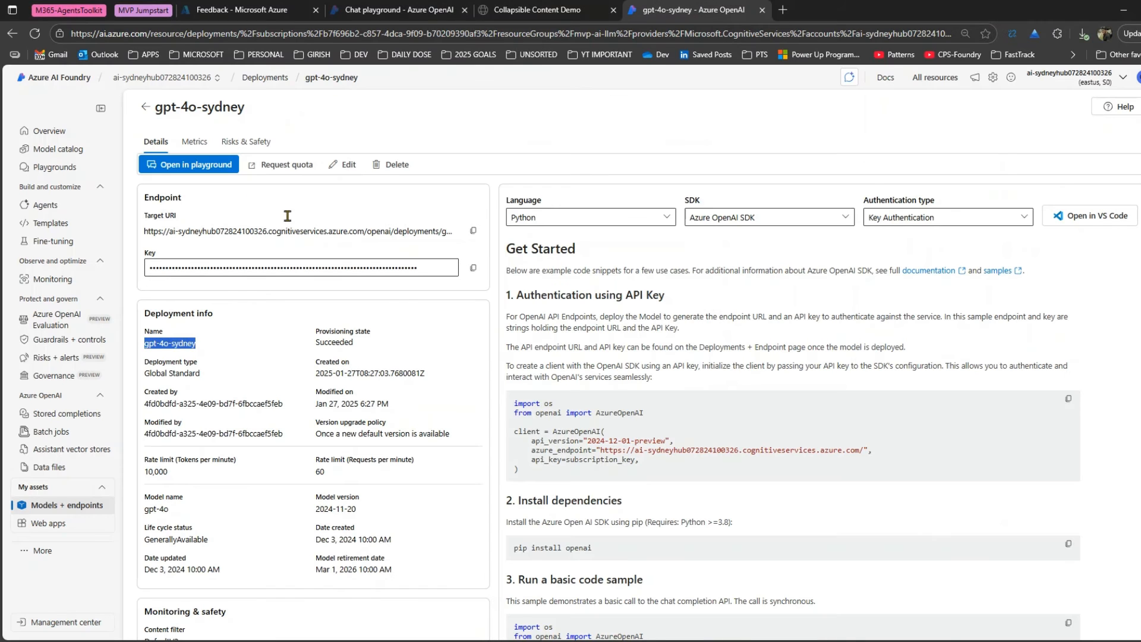
pyautogui.click(157, 109)
pyautogui.moveTo(156, 109); pyautogui.dragTo(243, 109)
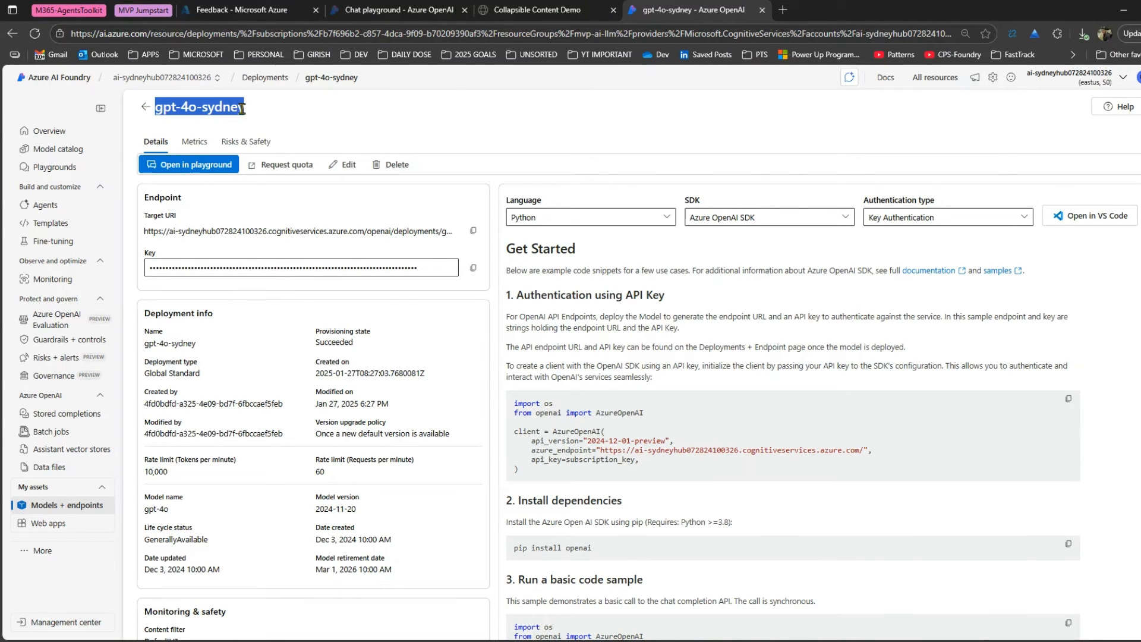
pyautogui.hotkey('ctrl', 'c')
pyautogui.click(471, 635)
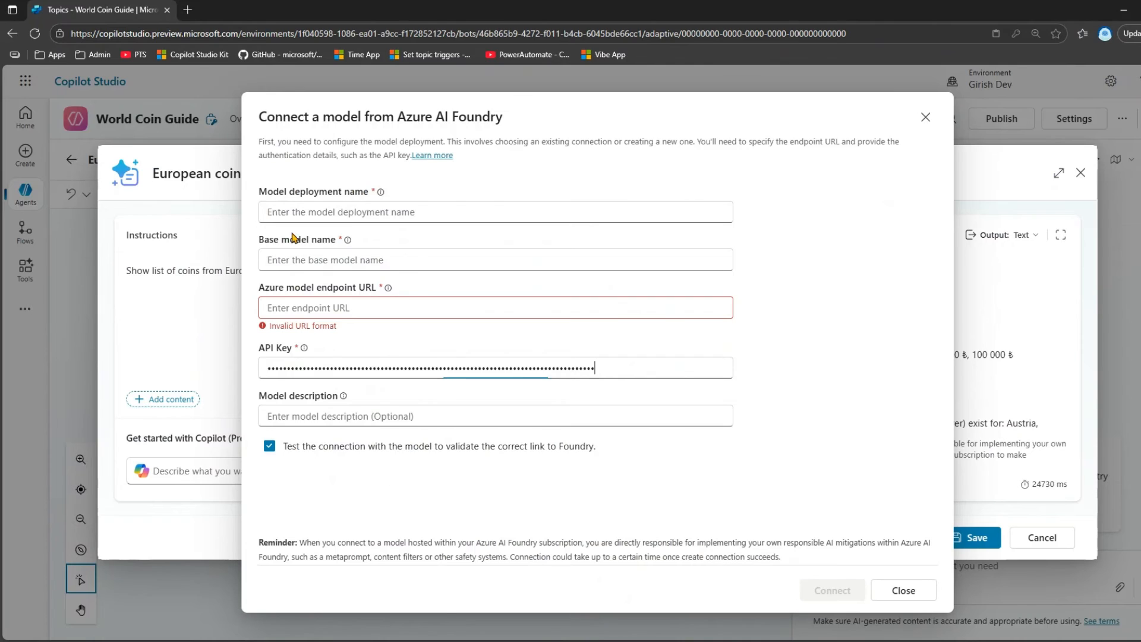
pyautogui.click(282, 210)
pyautogui.hotkey('ctrl', 'v')
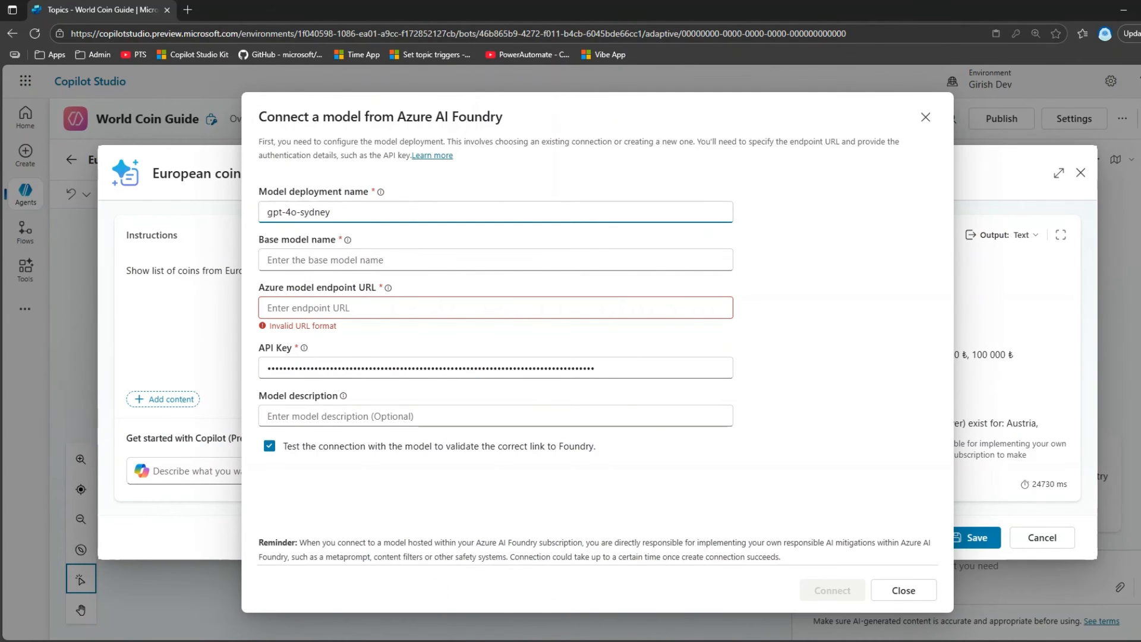
# Step: Copy the deployment's target URI from Azure AI Foundry into the Azure model endpoint URL of the Copilot Studio connection
pyautogui.click(452, 639)
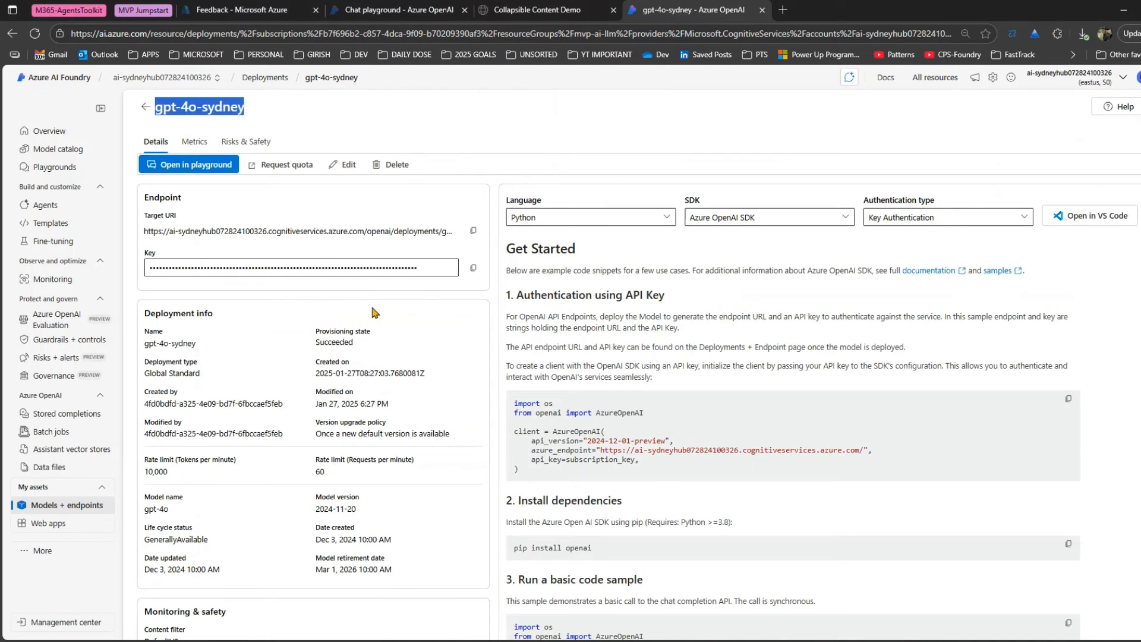
pyautogui.click(474, 232)
pyautogui.click(461, 639)
pyautogui.click(351, 304)
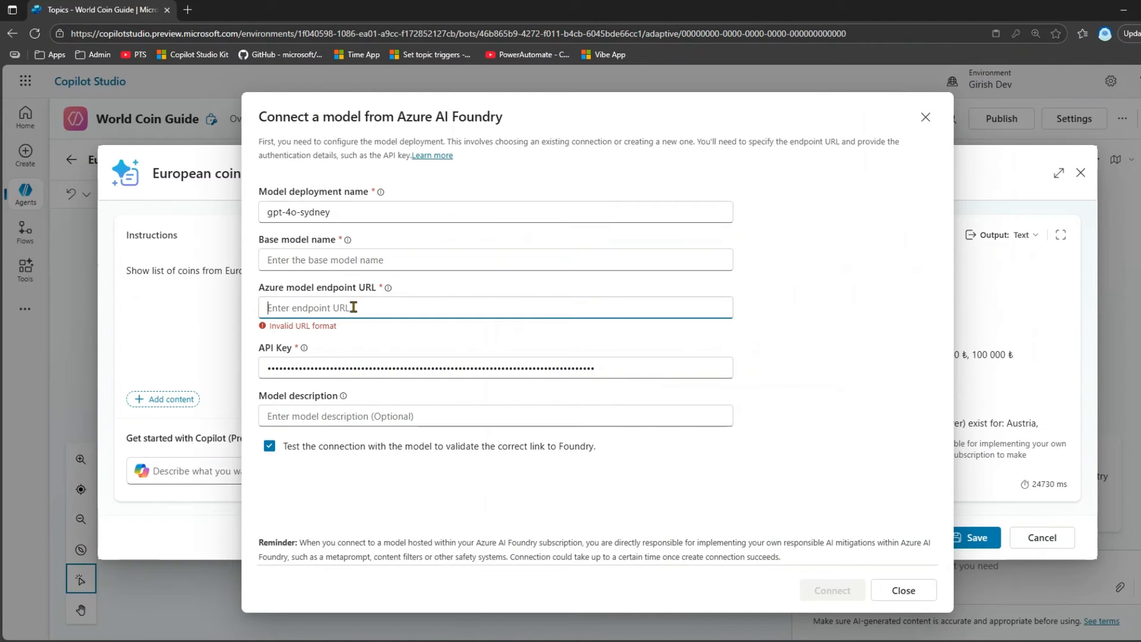
pyautogui.hotkey('ctrl', 'v')
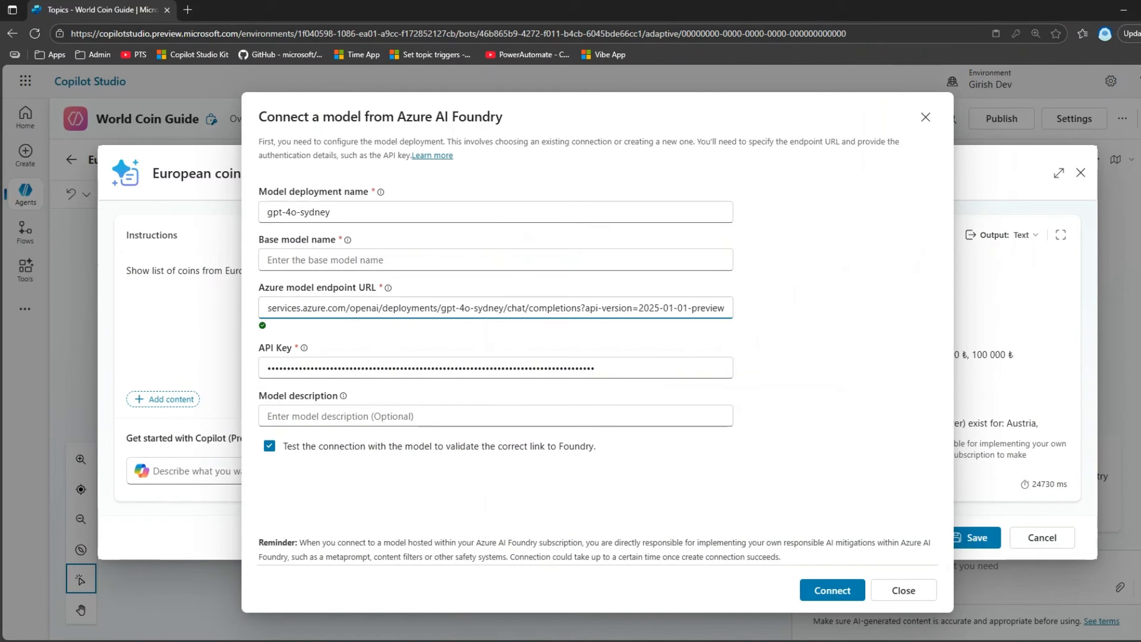
# Step: Copy the model_name value from the deployment's basic code sample and enter gpt-4o as the base model name in Copilot Studio
pyautogui.hotkey('alt', 'Tab')
pyautogui.scroll(-10, 617, 447)
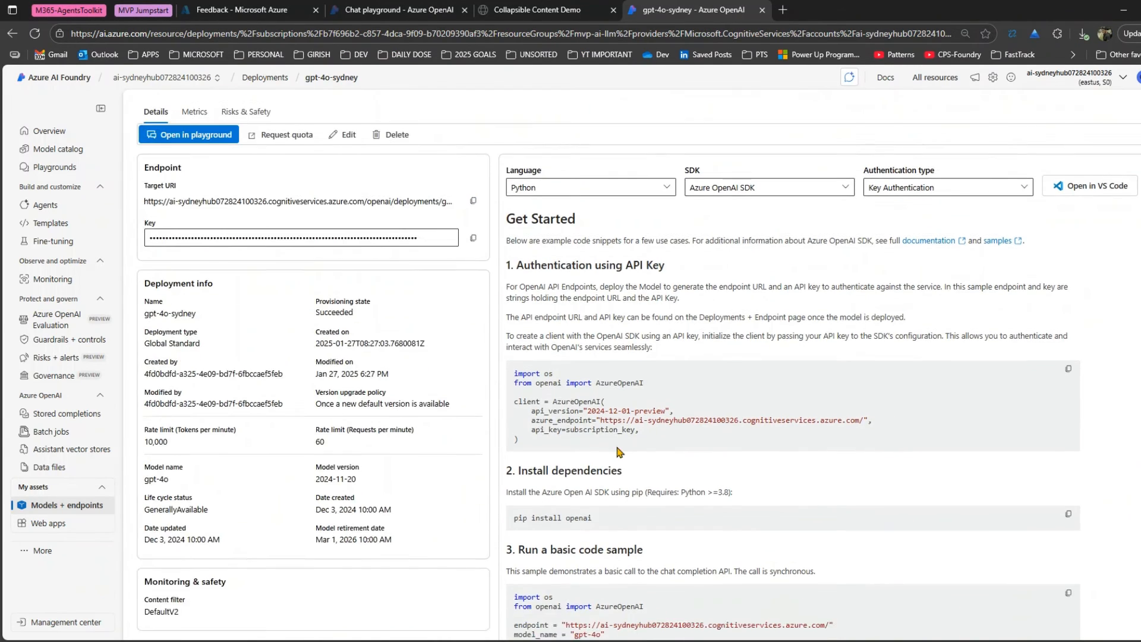
pyautogui.scroll(-3, 617, 447)
pyautogui.scroll(3, 618, 449)
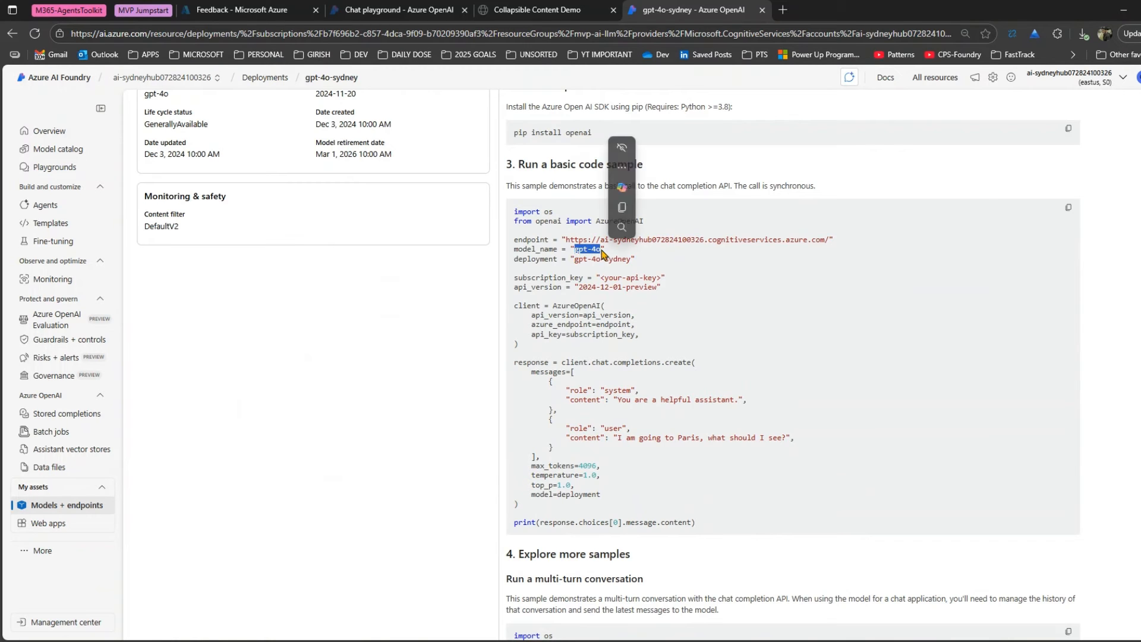
pyautogui.hotkey('ctrl', 'c')
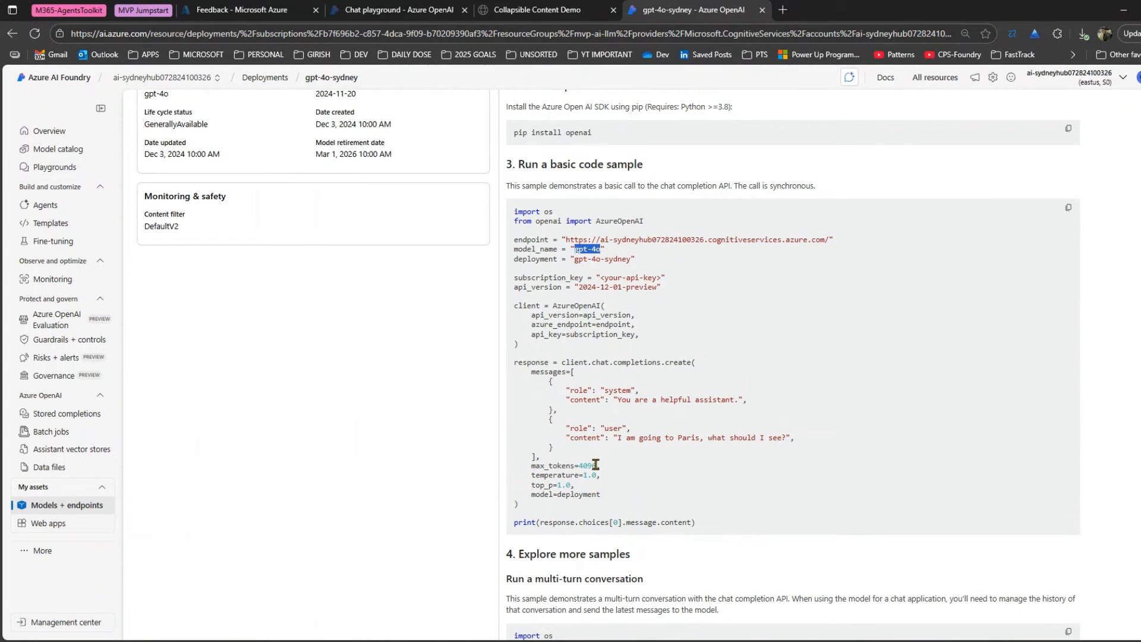
pyautogui.scroll(-5, 596, 465)
pyautogui.click(462, 615)
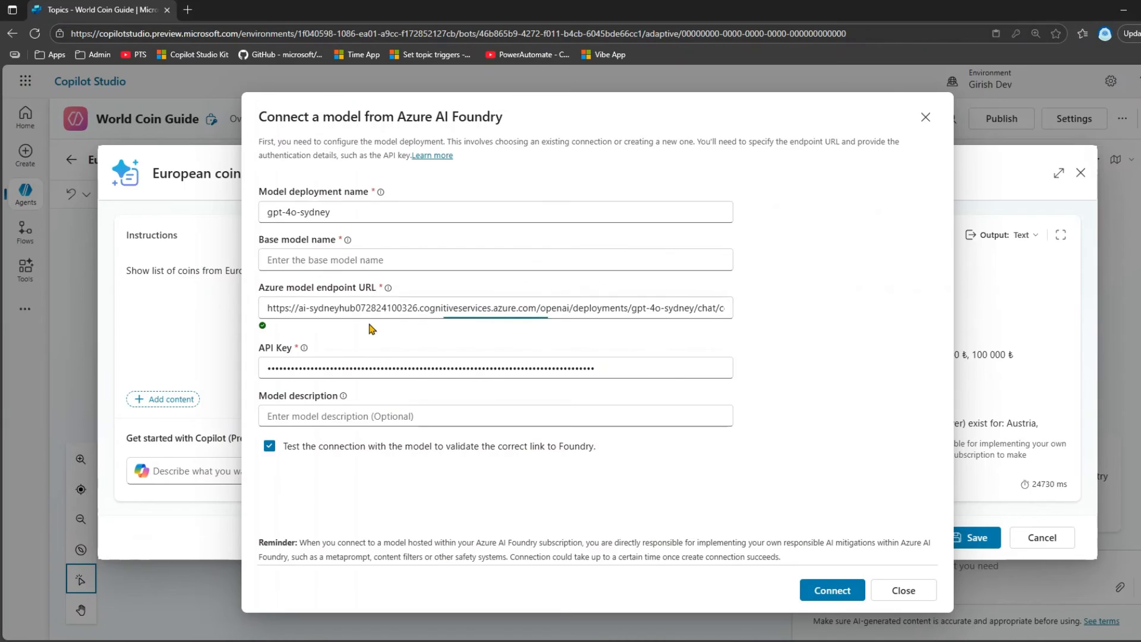
pyautogui.click(337, 257)
pyautogui.hotkey('ctrl', 'v')
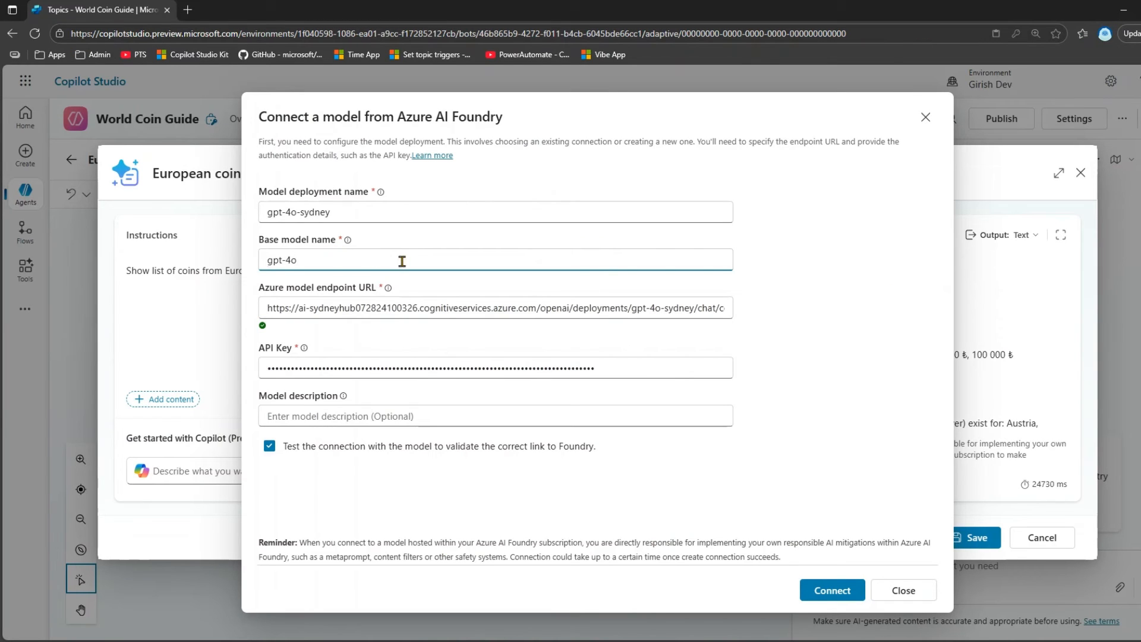
# Step: Describe the model as "Sydney Model GPT40", connect it without saving the password in the browser, and return to the prompt editor
pyautogui.click(362, 417)
pyautogui.write('Sydney Model GPT40')
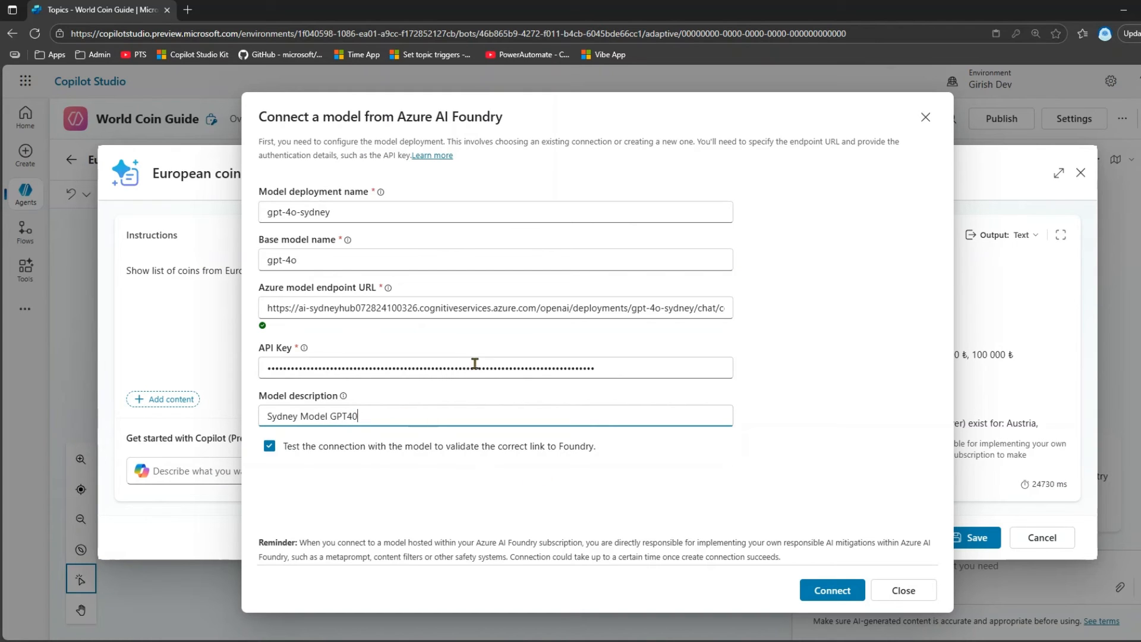
pyautogui.click(833, 592)
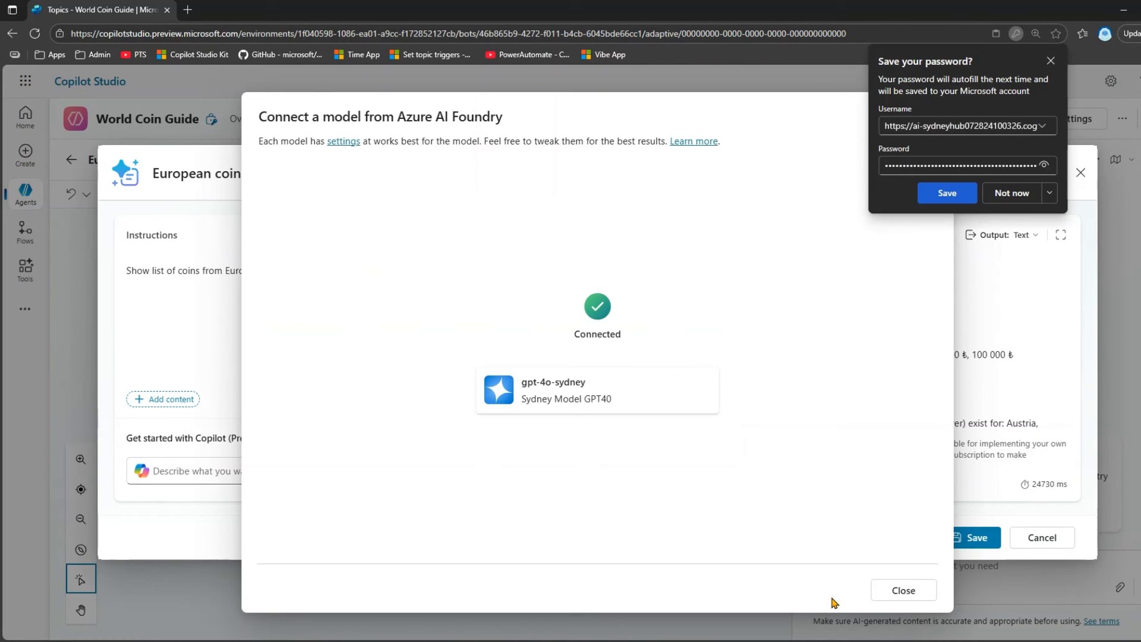
pyautogui.click(1013, 194)
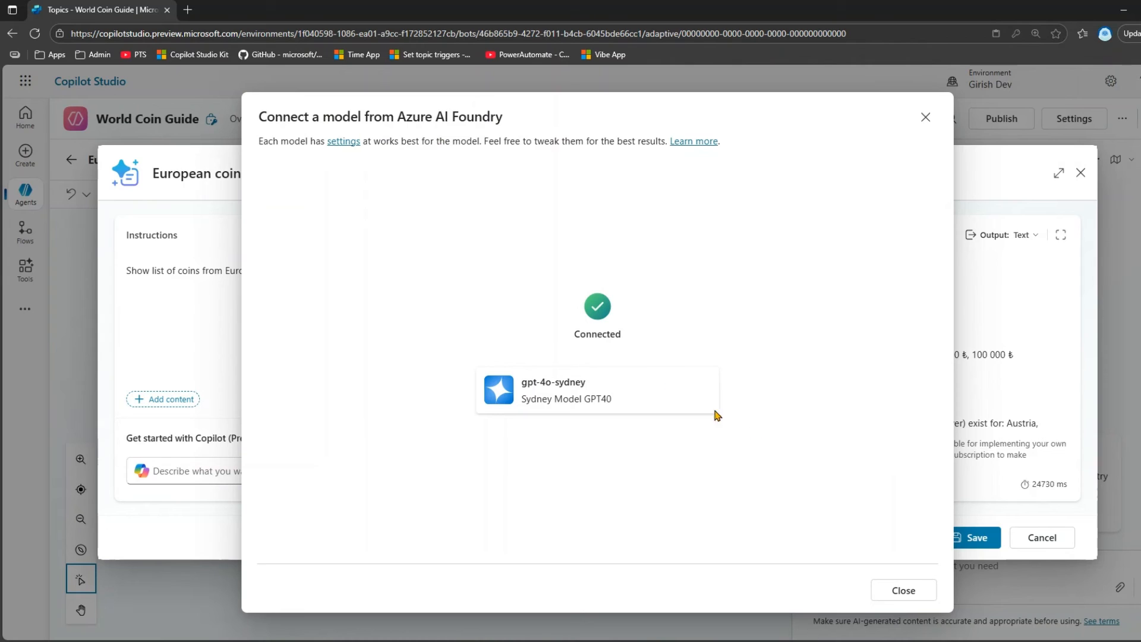
pyautogui.click(897, 591)
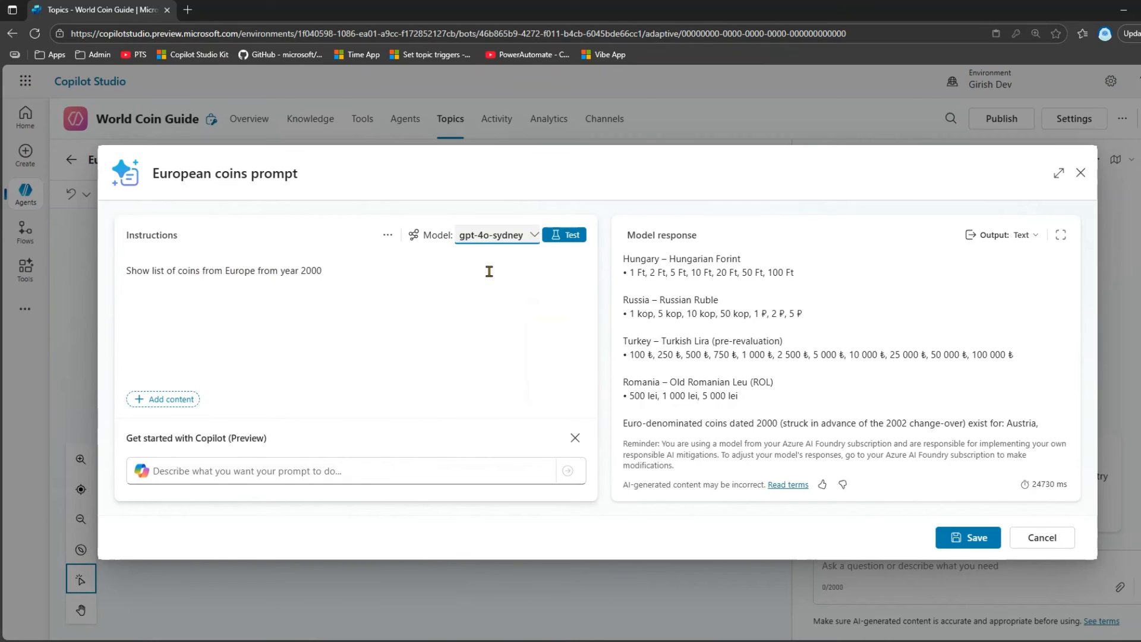
# Step: Test the European coins prompt with the gpt-4o-sydney model and review its full response and the available prompt models
pyautogui.click(572, 235)
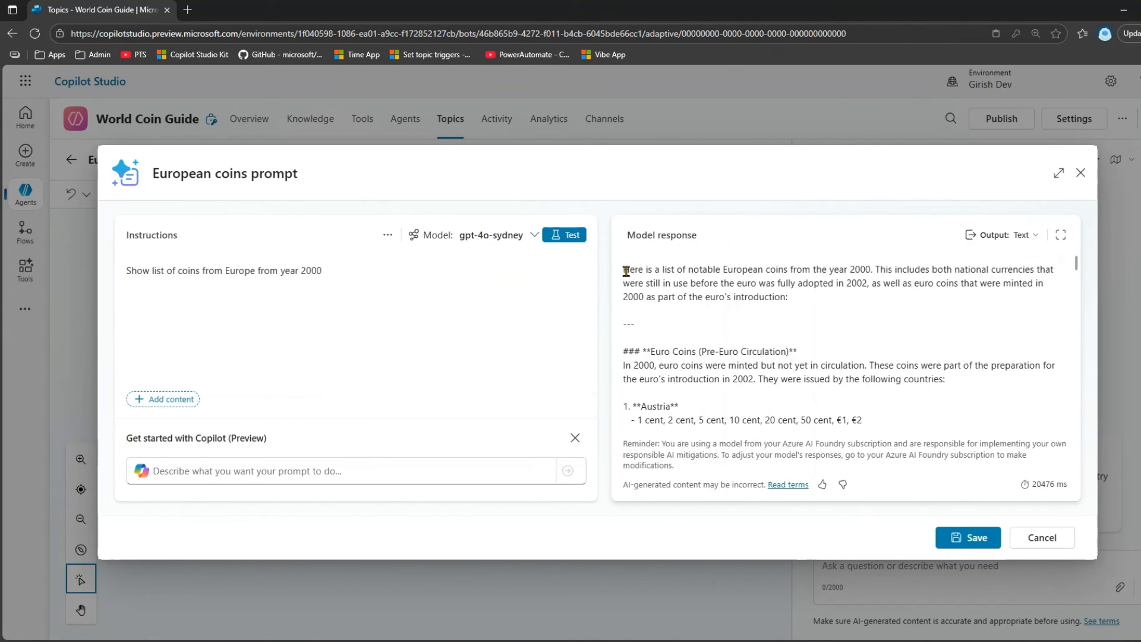
pyautogui.moveTo(626, 271); pyautogui.dragTo(951, 413)
pyautogui.moveTo(1077, 422); pyautogui.dragTo(1079, 392)
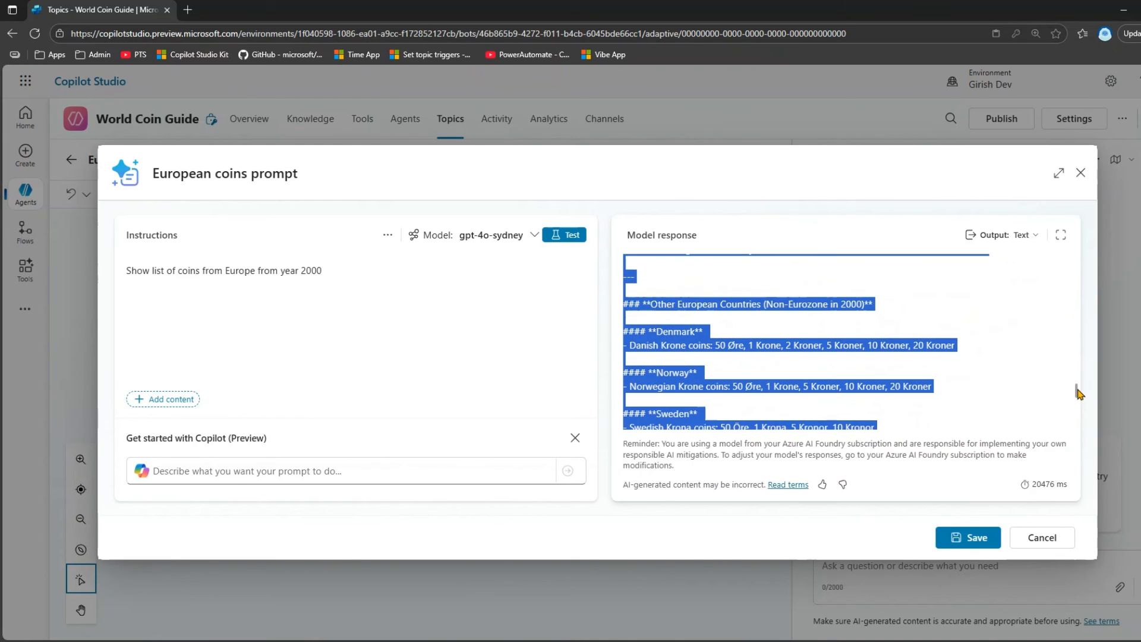
pyautogui.click(865, 384)
pyautogui.scroll(10, 865, 383)
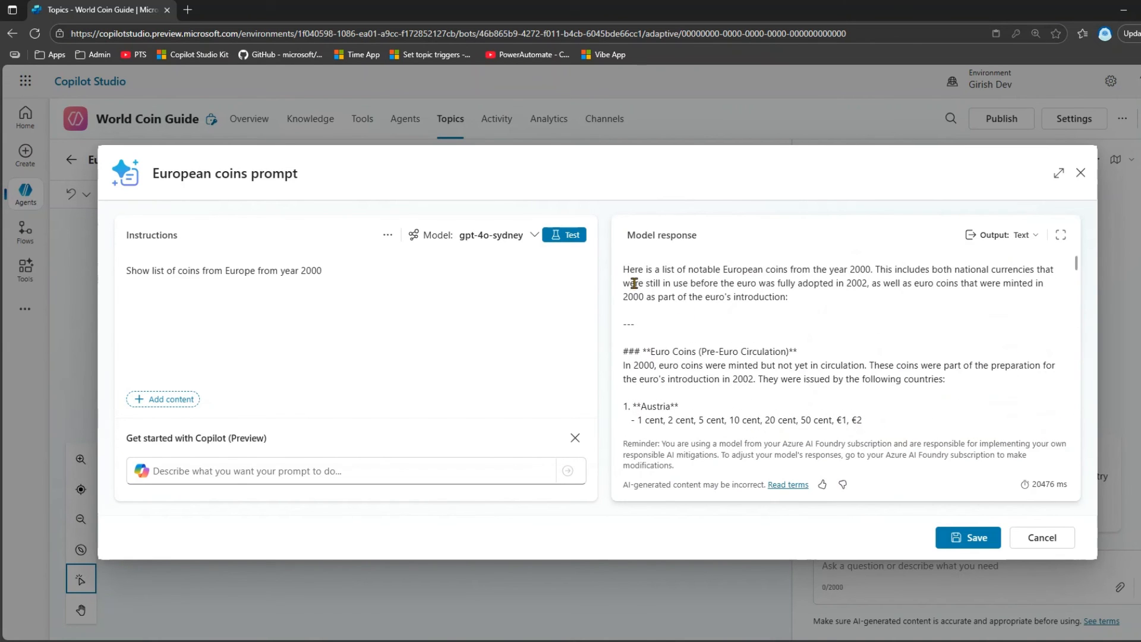
pyautogui.click(522, 235)
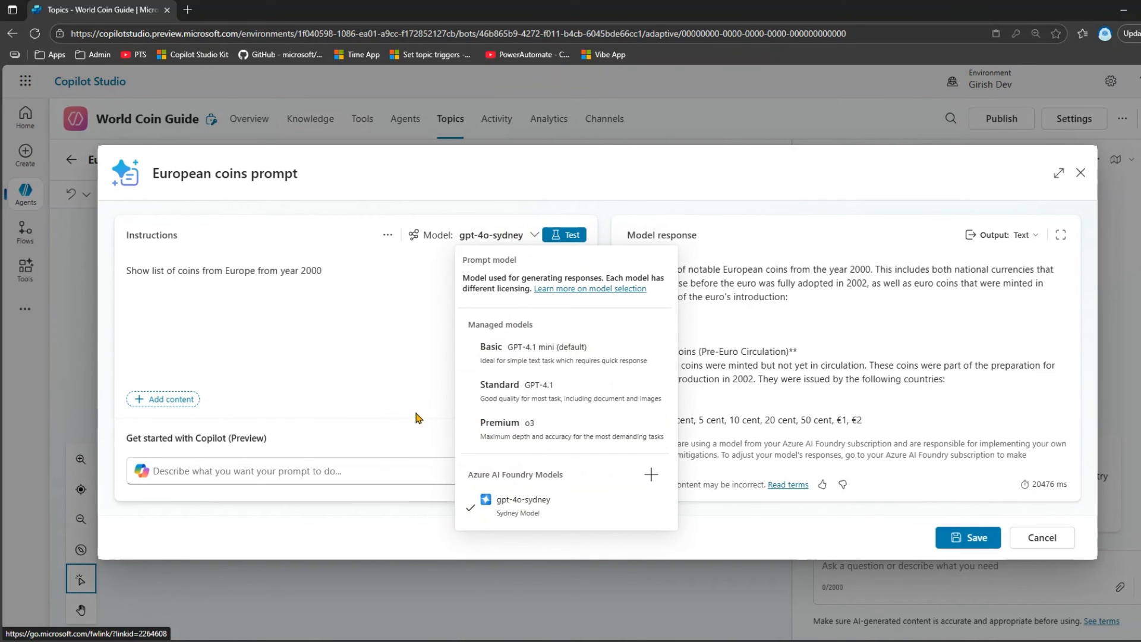
pyautogui.click(381, 368)
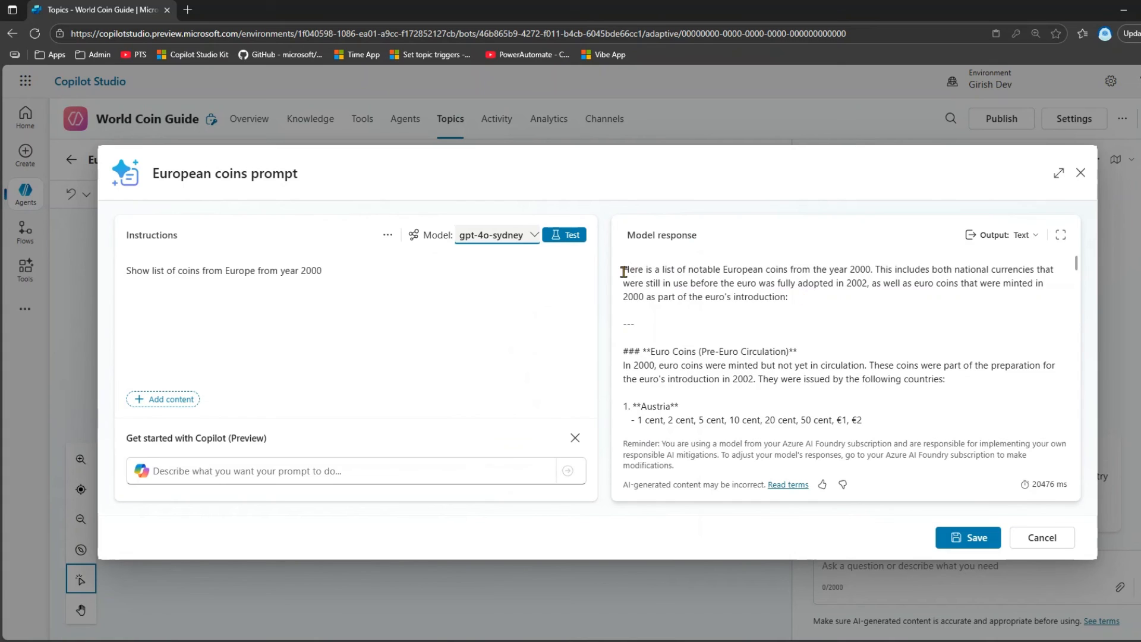
# Step: Copy the whole gpt-4o-sydney response into the Word document below the other models' responses and maximize the document window
pyautogui.moveTo(623, 270); pyautogui.dragTo(1001, 432)
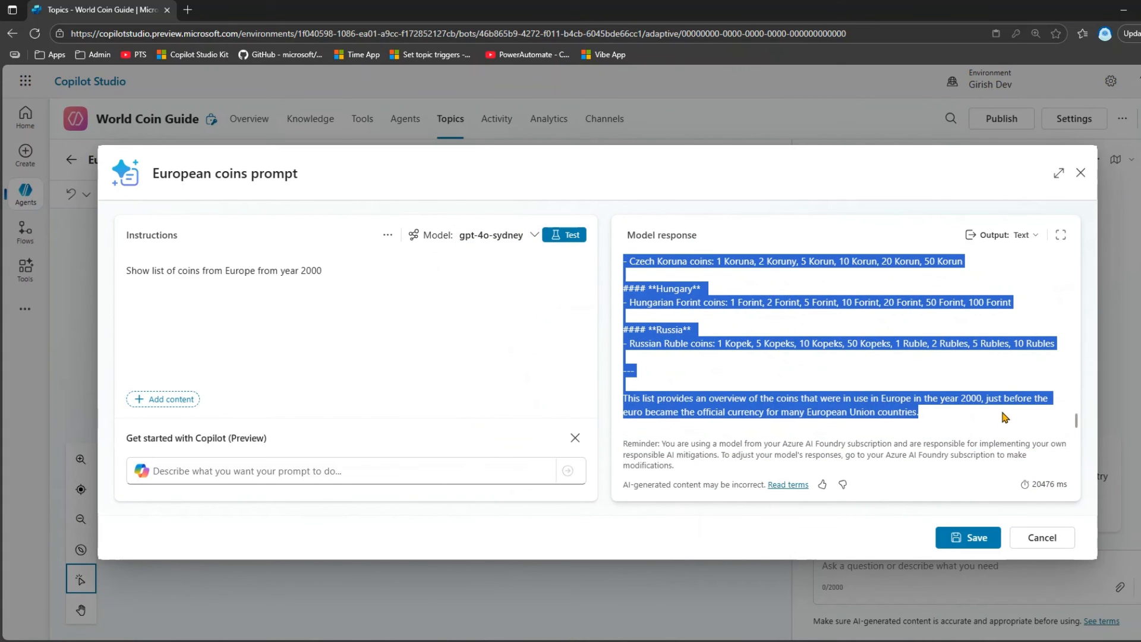
pyautogui.hotkey('alt', 'Tab')
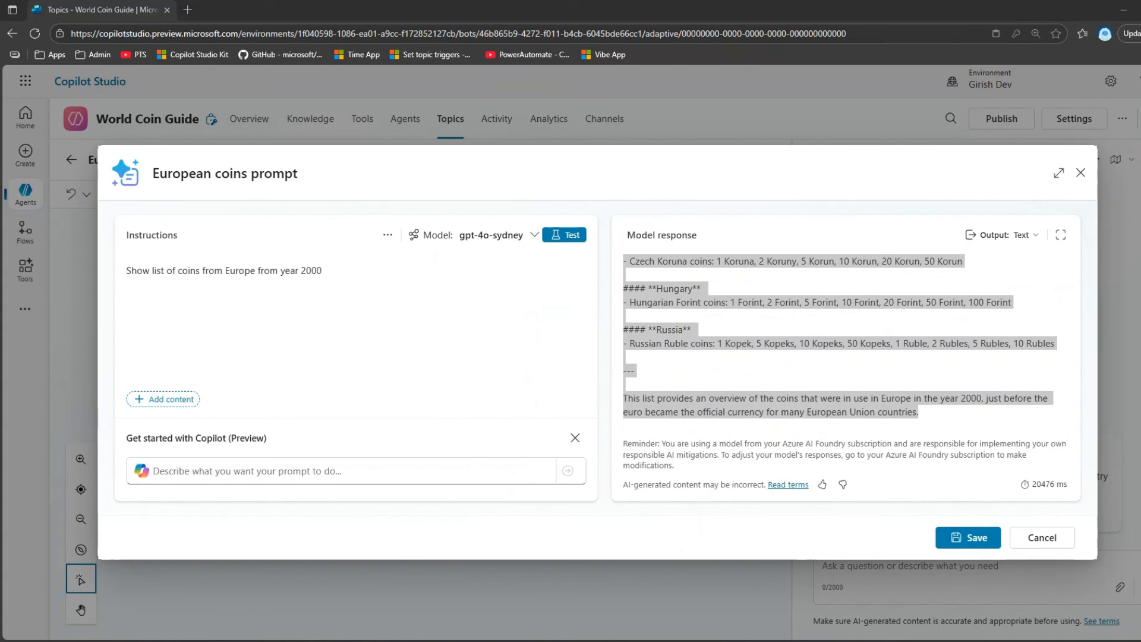
pyautogui.moveTo(655, 153); pyautogui.dragTo(442, 152)
pyautogui.doubleClick(442, 152)
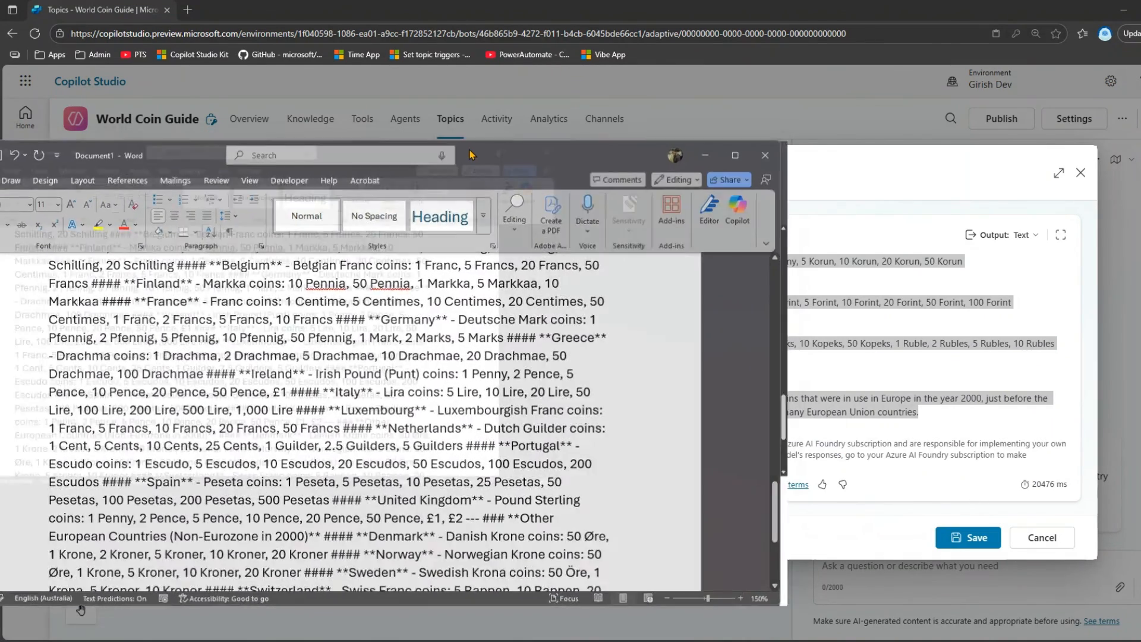
# Step: Compare the GPT 4.1 Mini coin list with the two other pasted model responses in Word, and return to Copilot Studio
pyautogui.scroll(15, 642, 282)
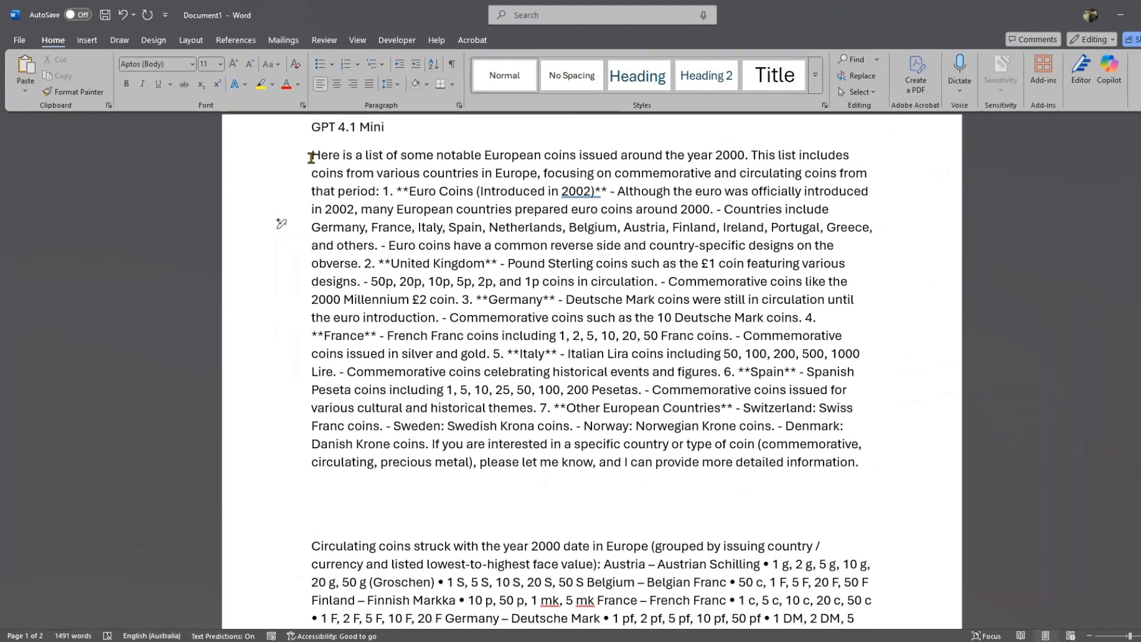
pyautogui.moveTo(311, 157); pyautogui.dragTo(860, 469)
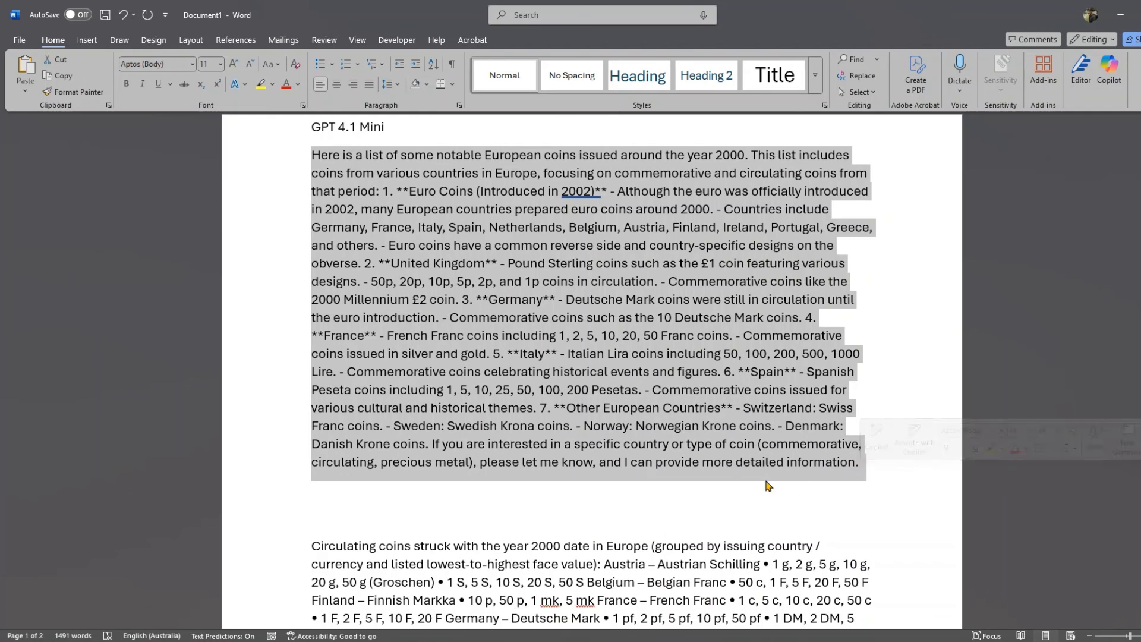
pyautogui.scroll(-5, 768, 486)
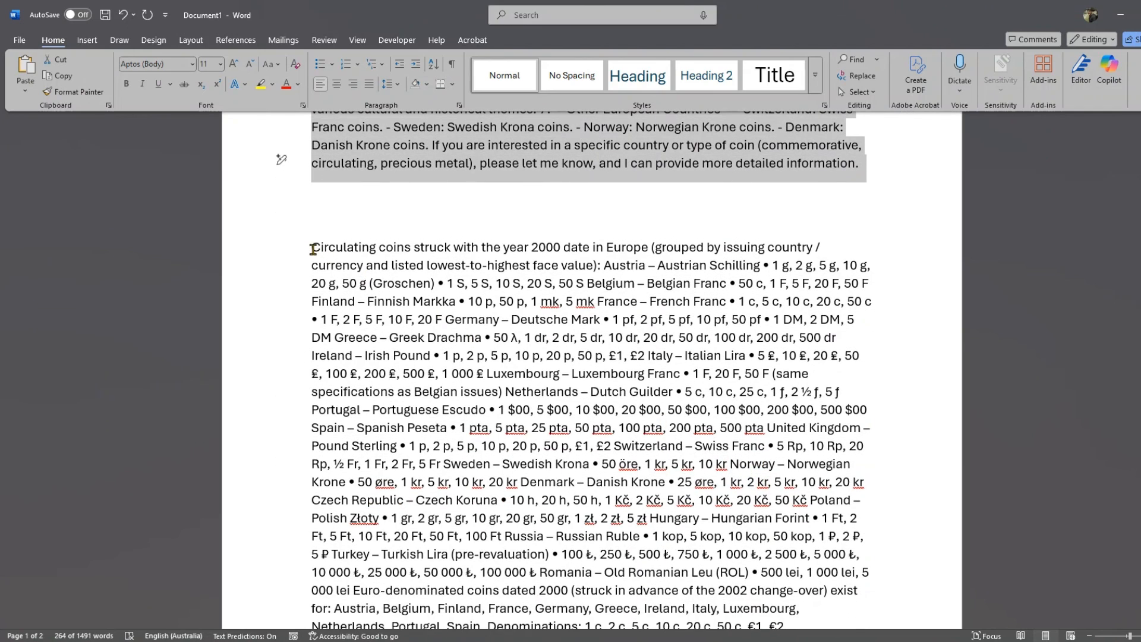
pyautogui.moveTo(314, 248); pyautogui.dragTo(829, 583)
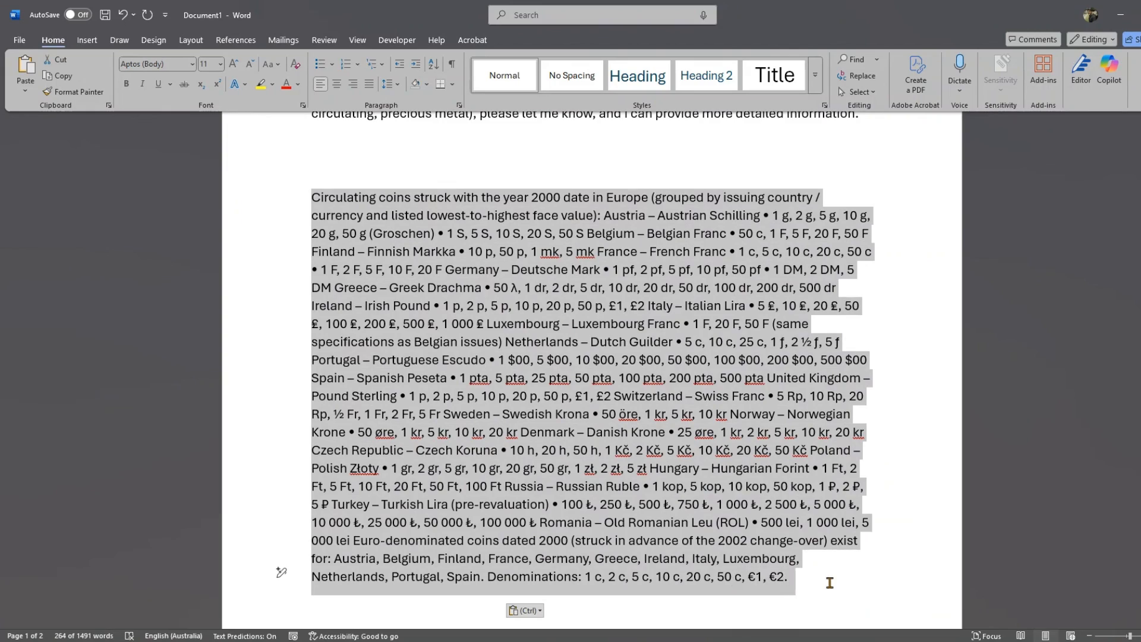
pyautogui.scroll(-9, 833, 570)
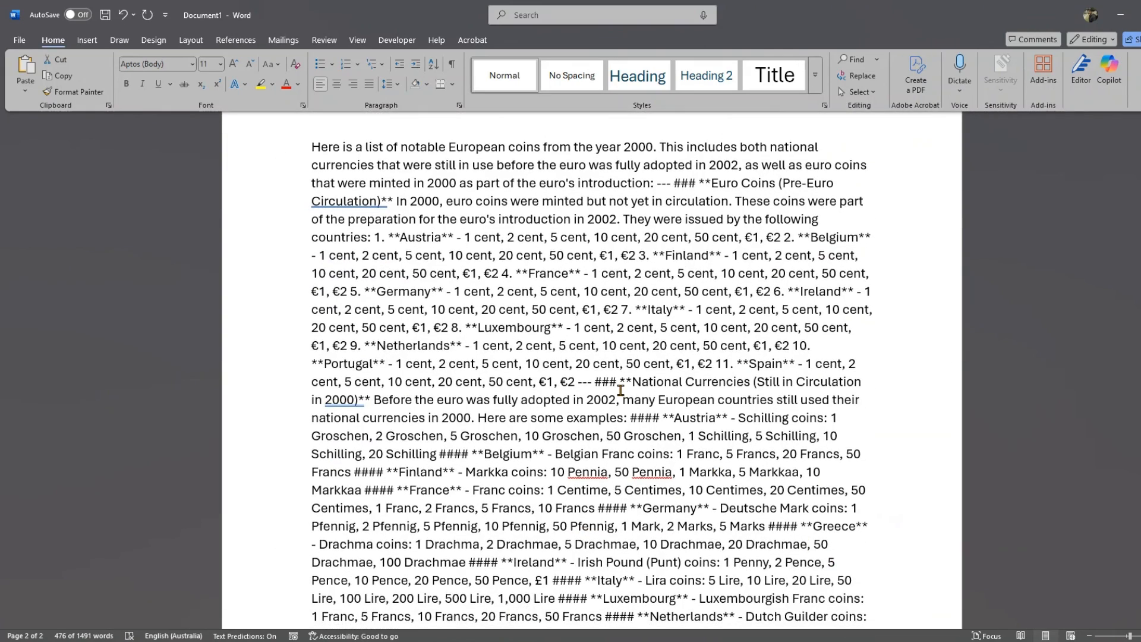
pyautogui.click(621, 390)
pyautogui.scroll(-3, 411, 245)
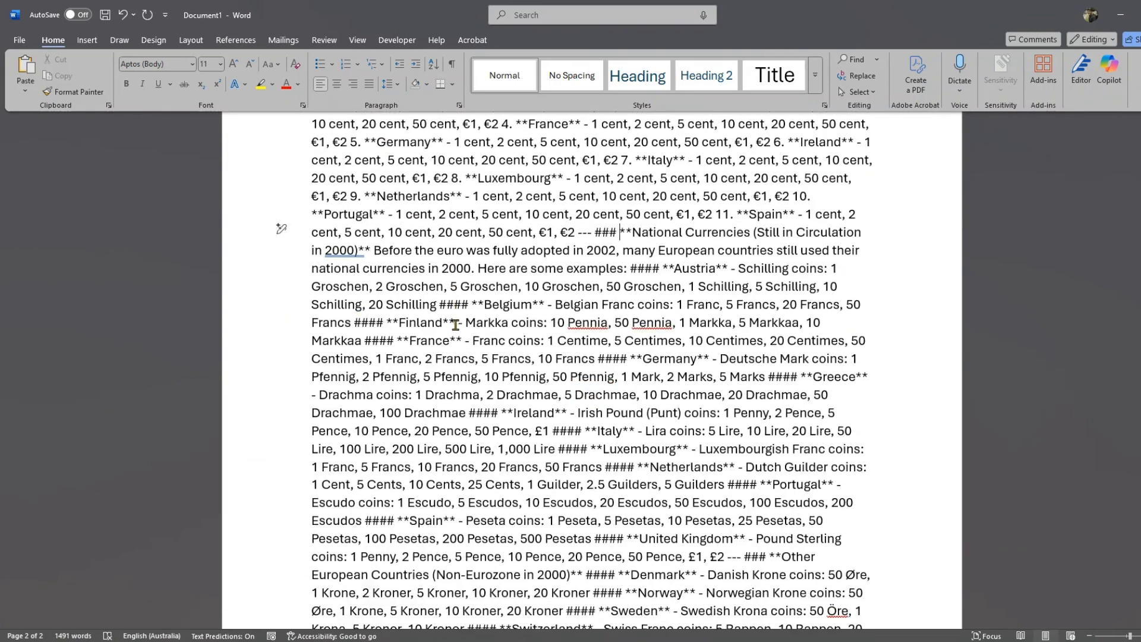
pyautogui.scroll(-4, 518, 338)
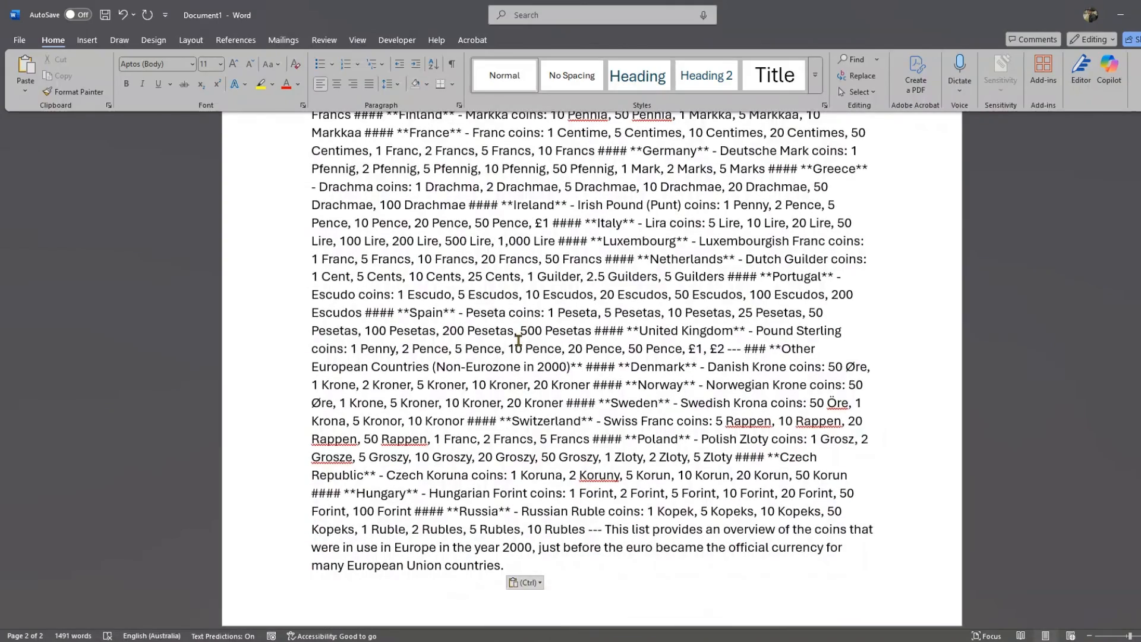
pyautogui.scroll(5, 525, 332)
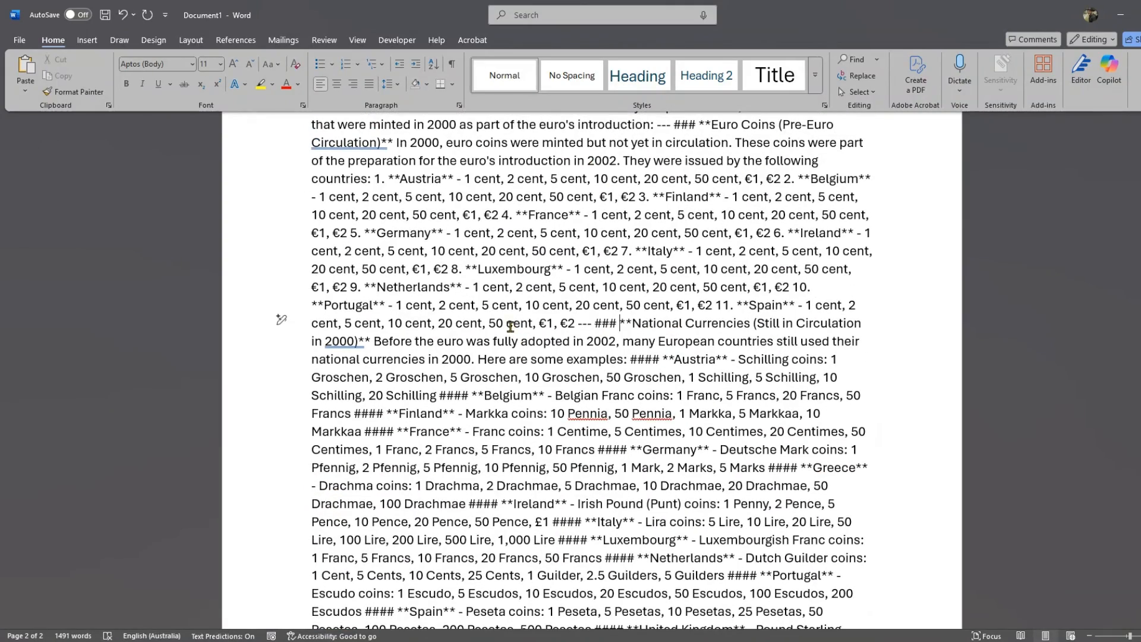
pyautogui.click(1121, 15)
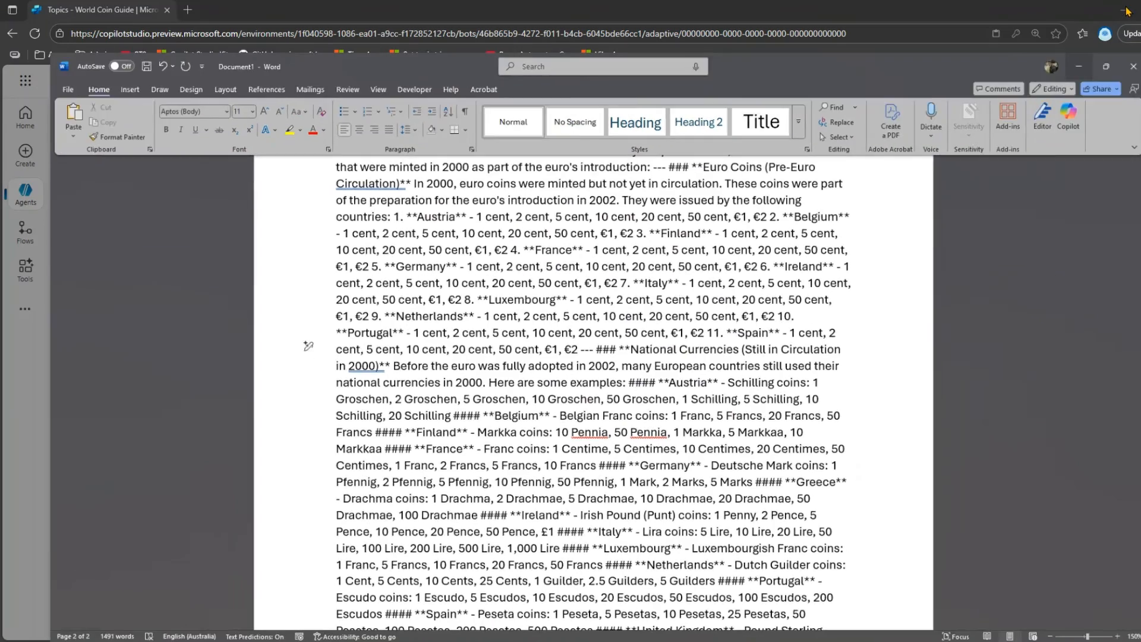